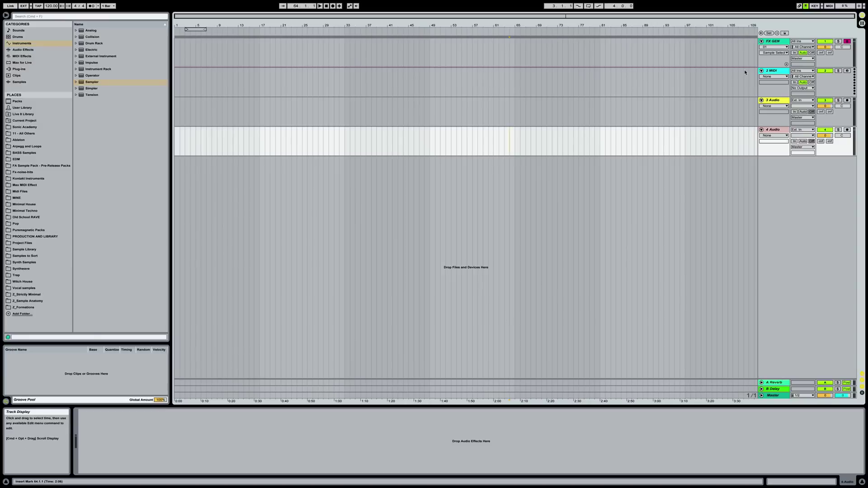
Step: Add a new Sampler chain to the Instrument Rack on the FX GEN track
click(779, 42)
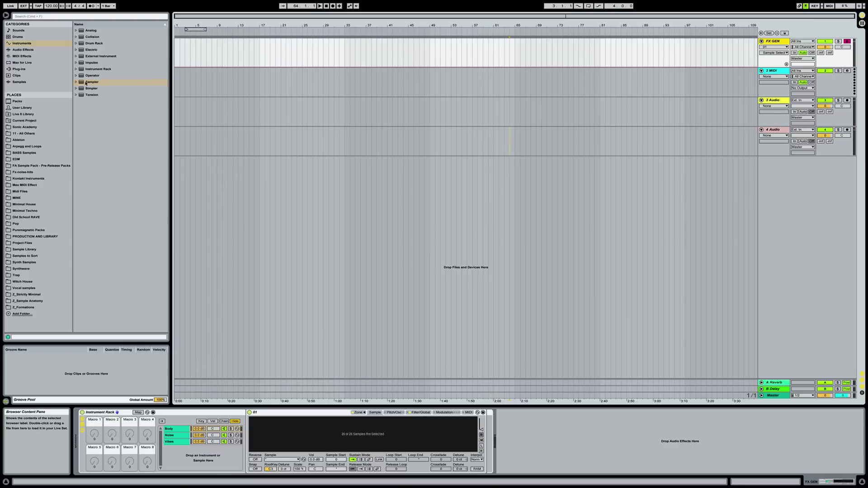
drag(86, 83, 179, 450)
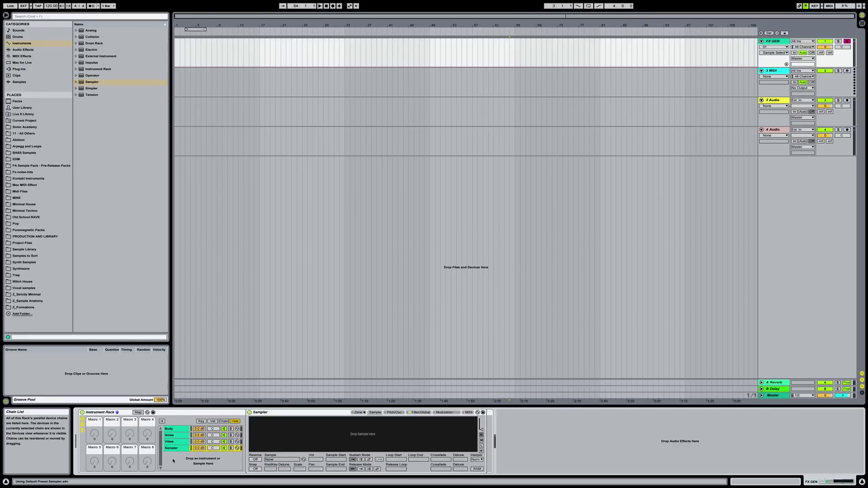
click(172, 450)
Step: Switch to the FX Generator folder in Finder and display its contents as a list
key(ctrl+Up)
click(420, 142)
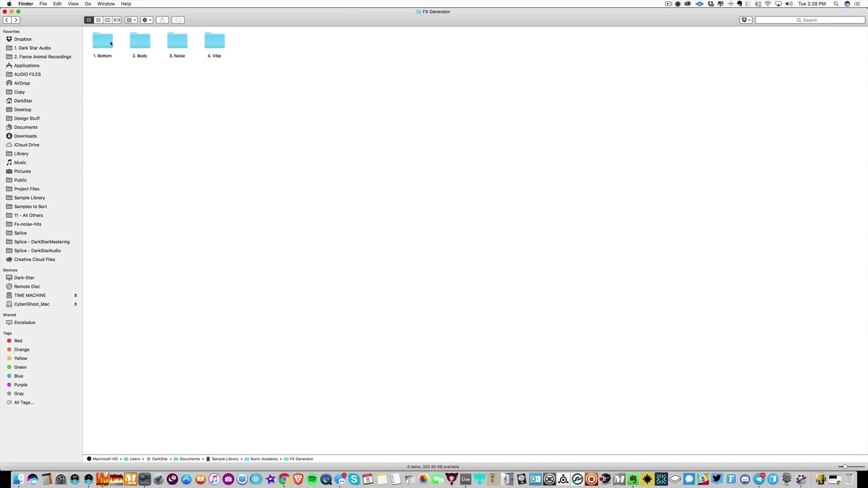
click(104, 42)
key(super+2)
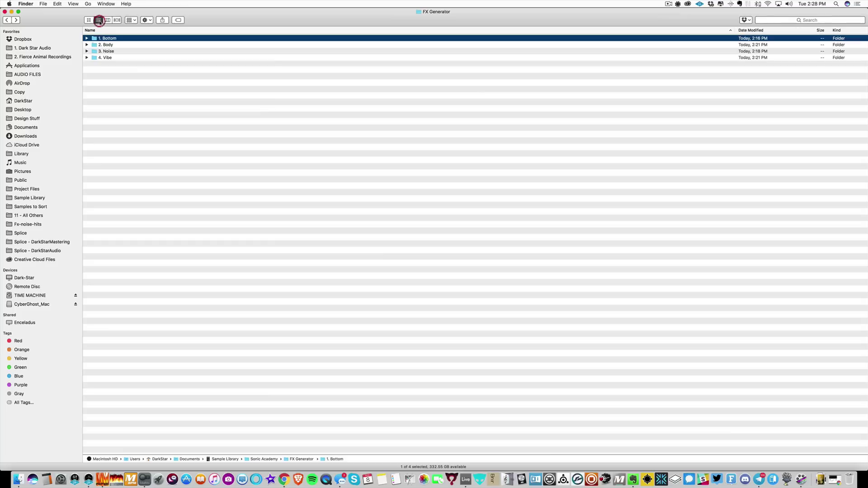
Step: Examine the contents of the 1. Bottom, 2. Body, 3. Noise and 4. Vibe folders one after another
key(Down)
key(Down)
key(Down)
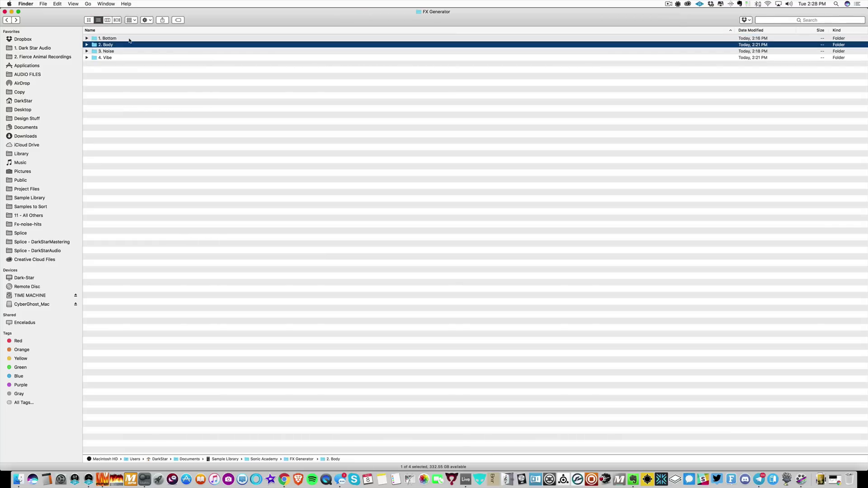
key(Up)
key(Up)
key(Up)
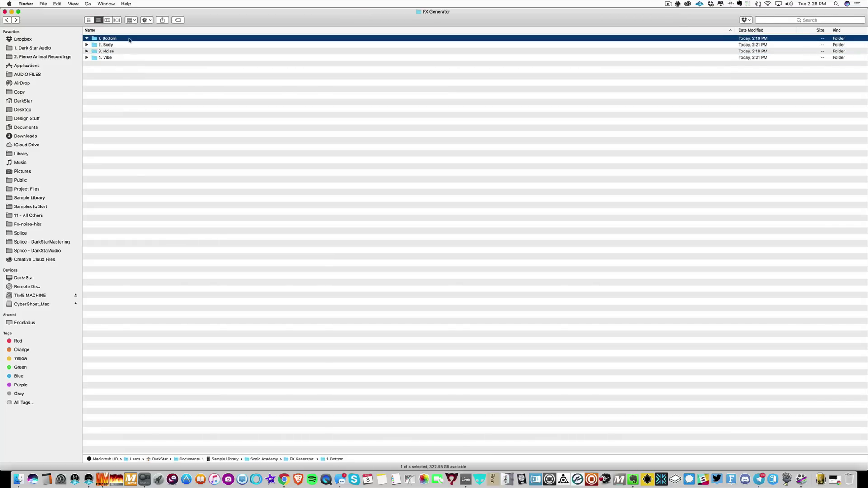
key(Right)
key(Left)
key(Down)
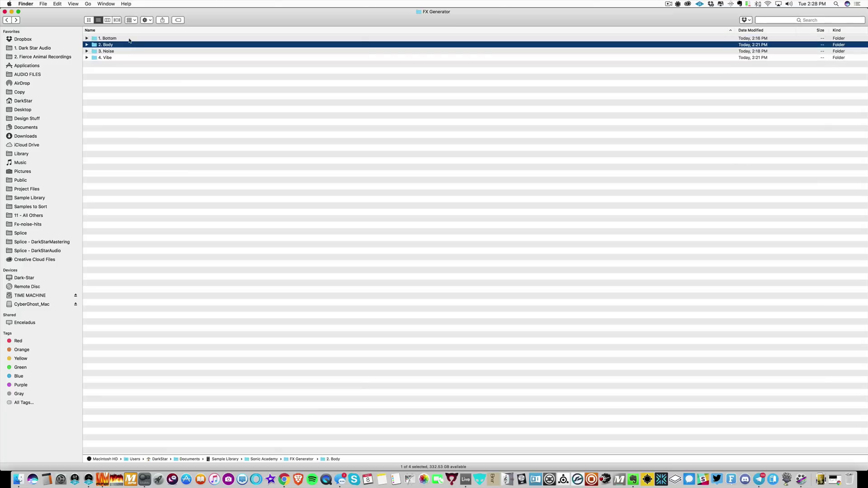
key(Right)
key(Left)
key(Down)
key(Right)
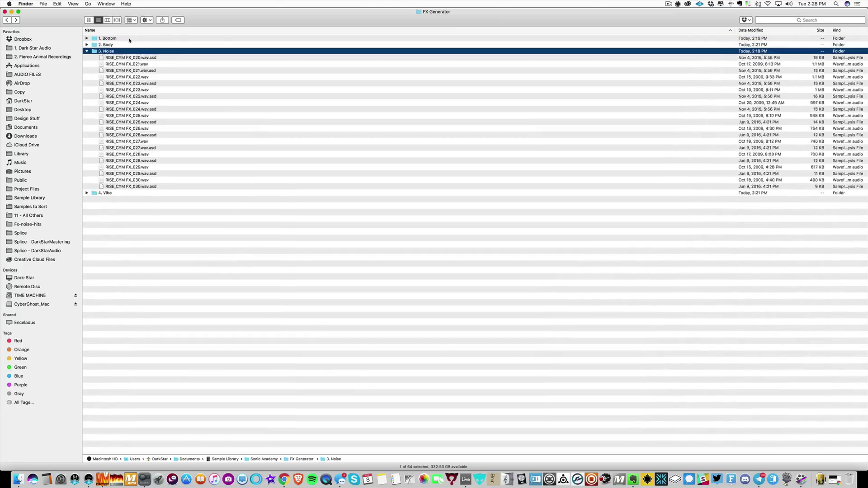
key(Left)
key(Down)
key(Right)
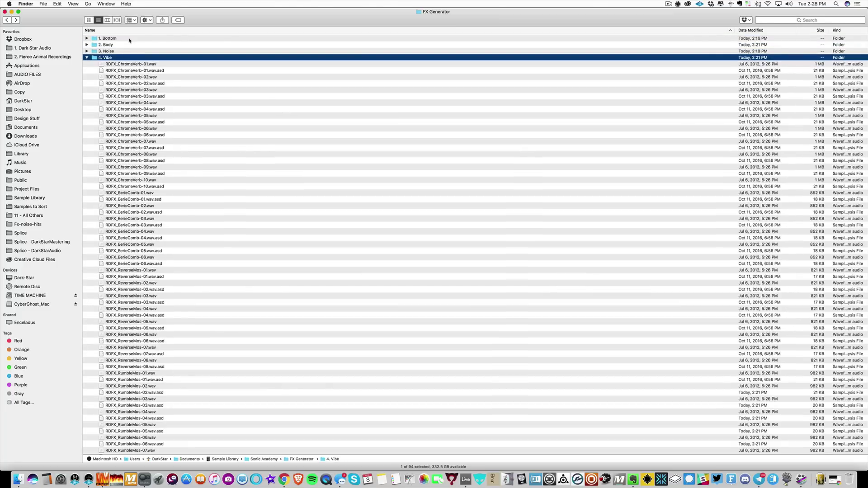
key(Left)
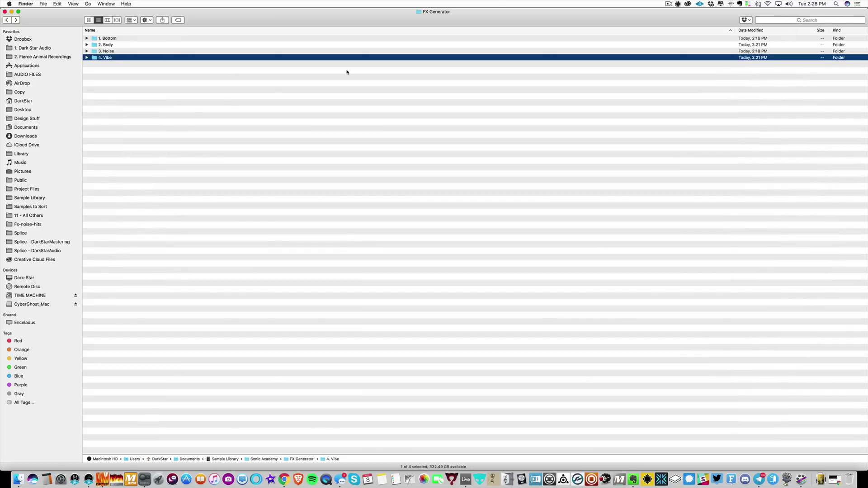
Step: Switch back to Live, rename the new Sampler chain Bottom and move it above the Body chain
key(ctrl+Up)
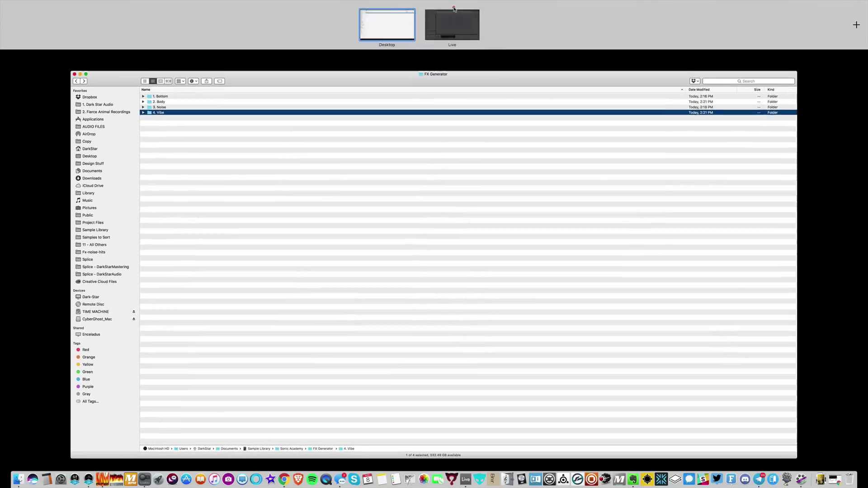
click(454, 18)
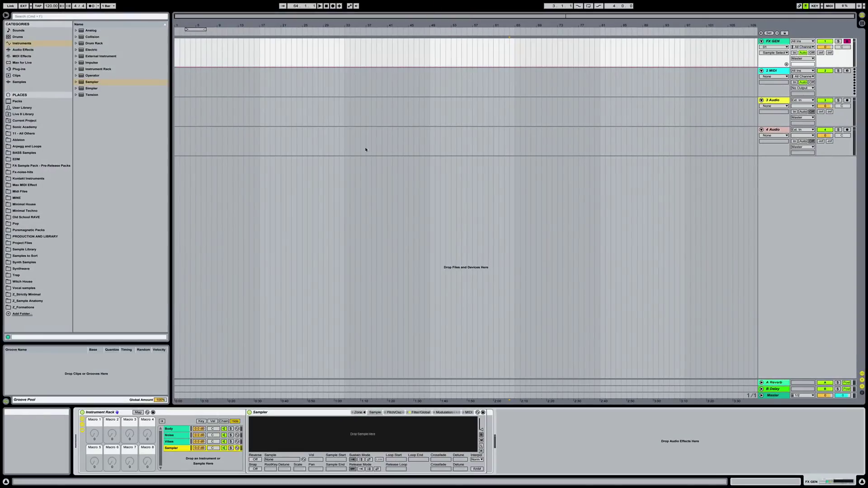
double_click(174, 449)
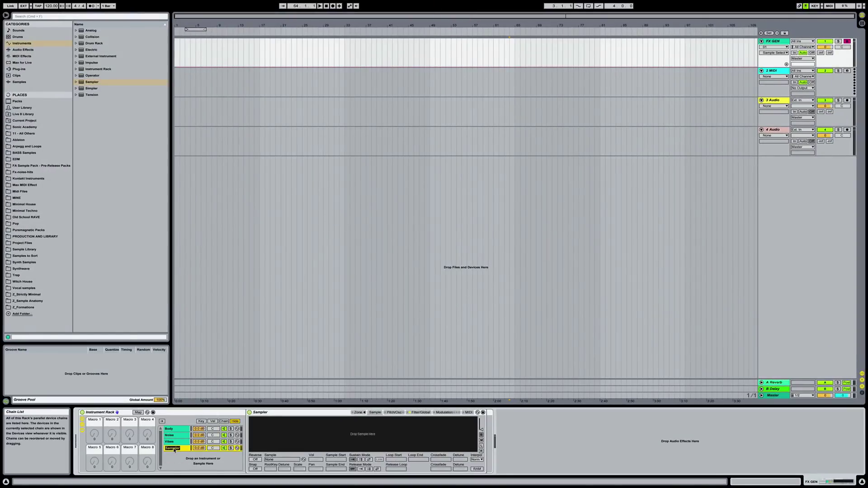
text(Bottom)
key(Return)
drag(174, 449, 174, 430)
Step: Switch to Finder, open the 1. Bottom folder and select all of its Analog_Sub files
key(ctrl+Up)
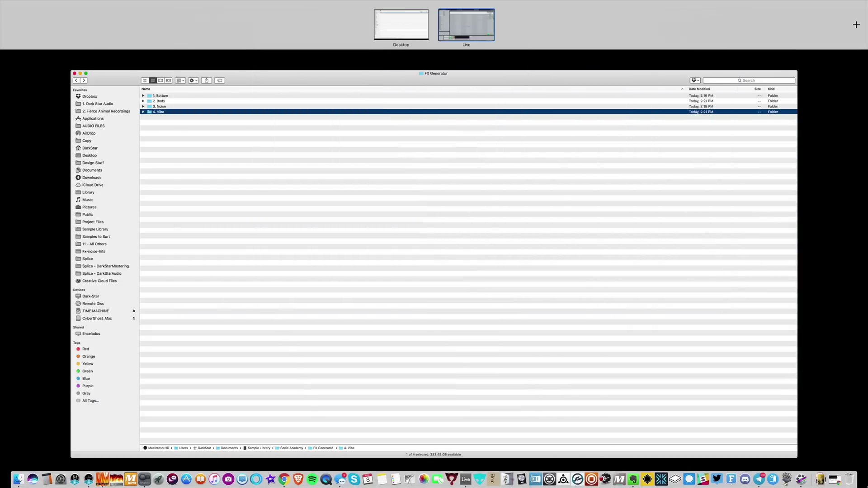
click(604, 224)
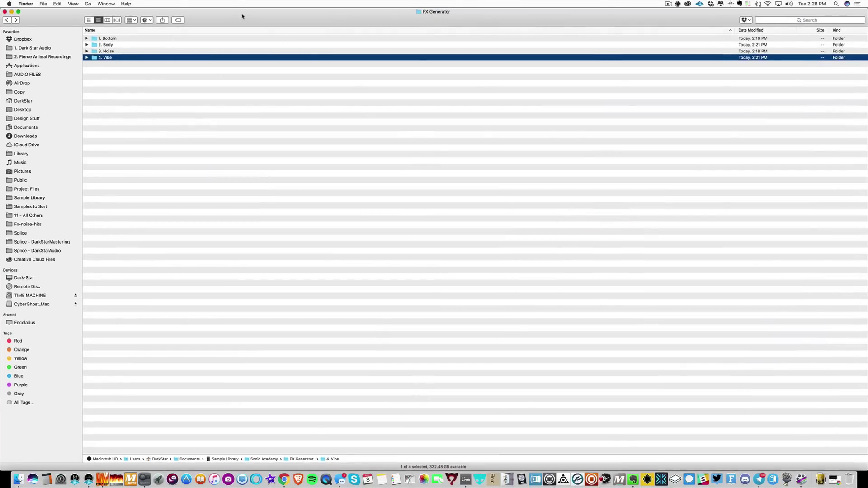
key(ctrl+Up)
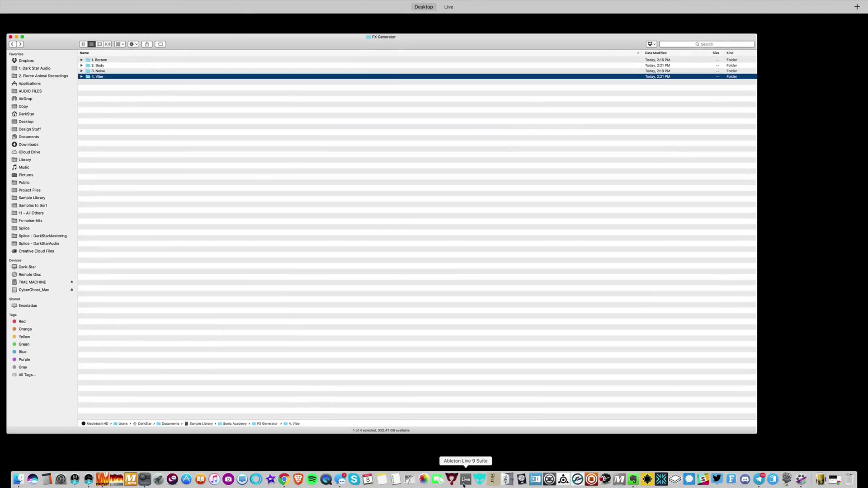
click(466, 480)
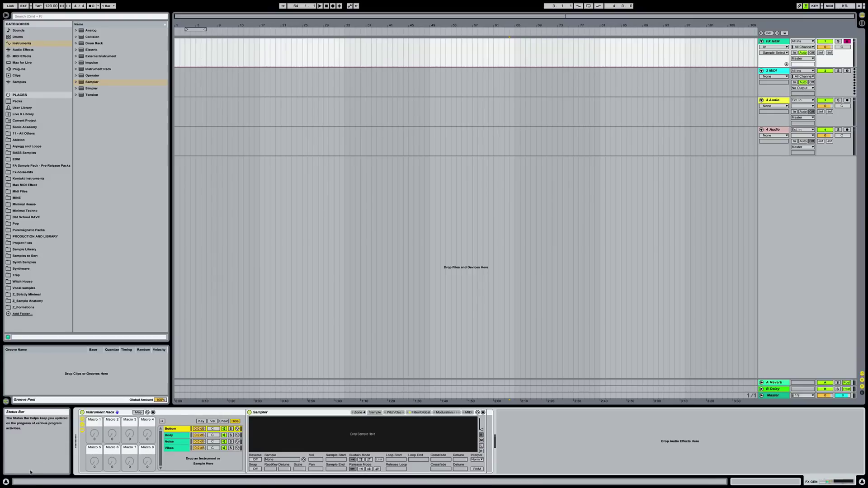
click(16, 478)
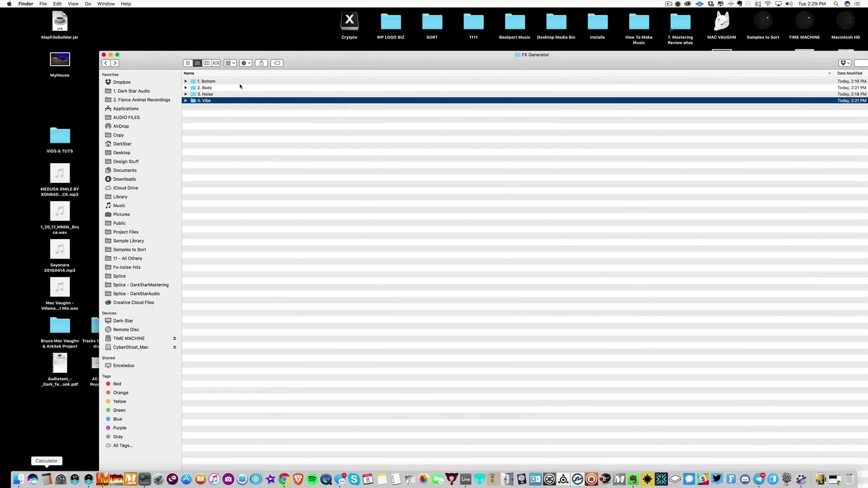
double_click(210, 82)
drag(156, 54, 53, 2)
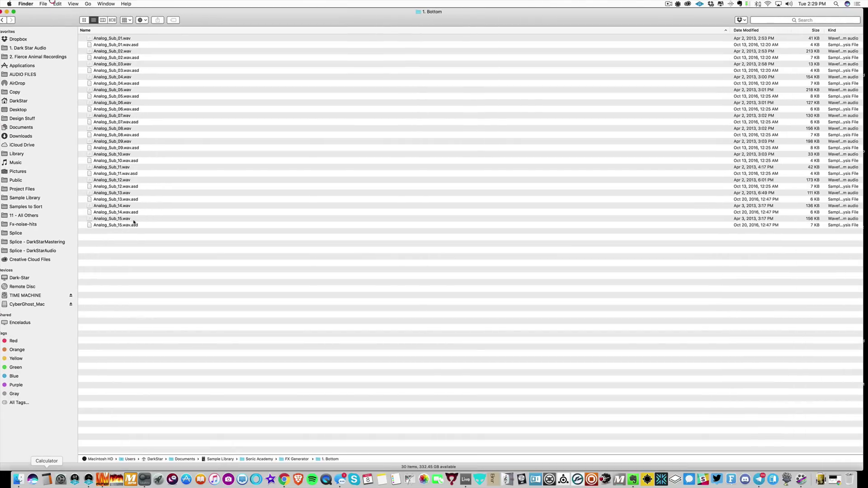
key(super+a)
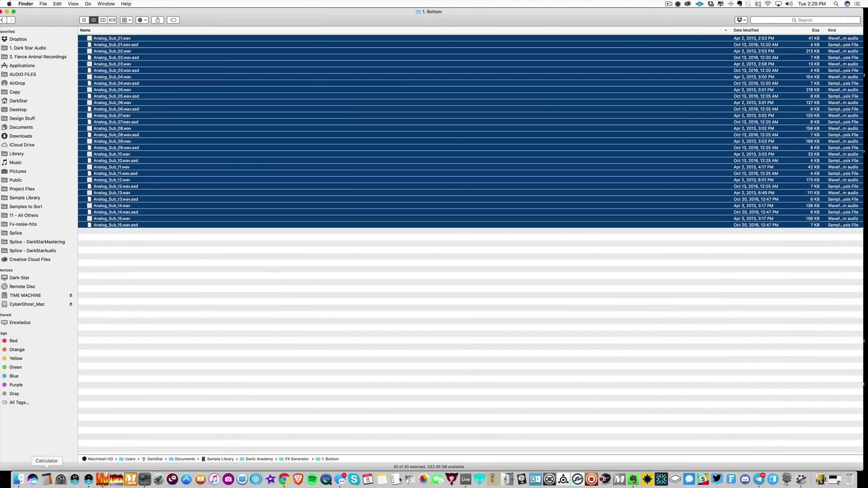
Step: Try to load the selected files directly onto the Bottom Sampler's sample display in Live, and undo it
click(466, 479)
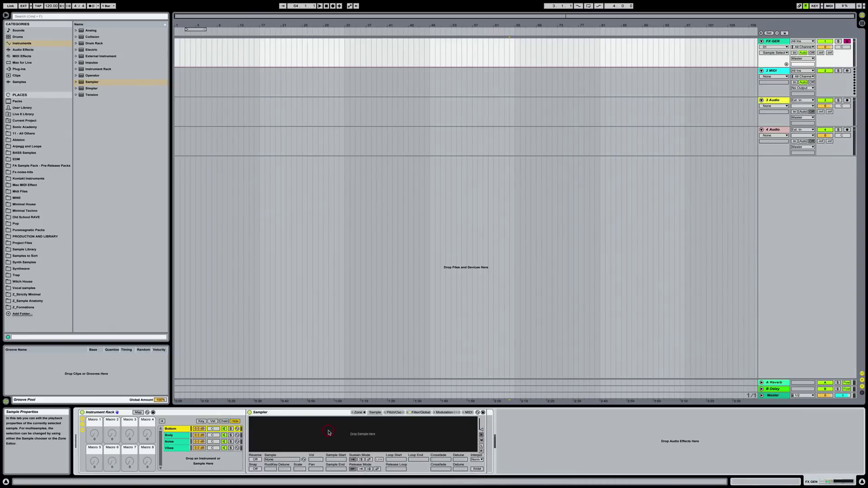
drag(328, 433, 331, 435)
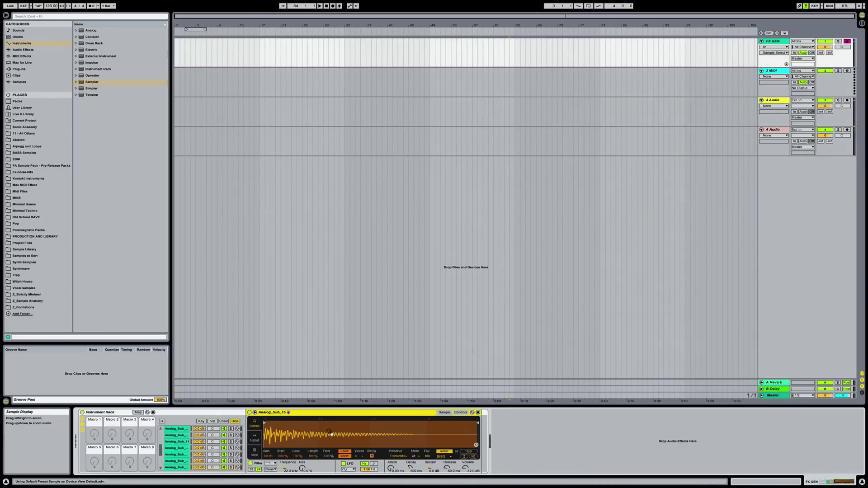
key(super+z)
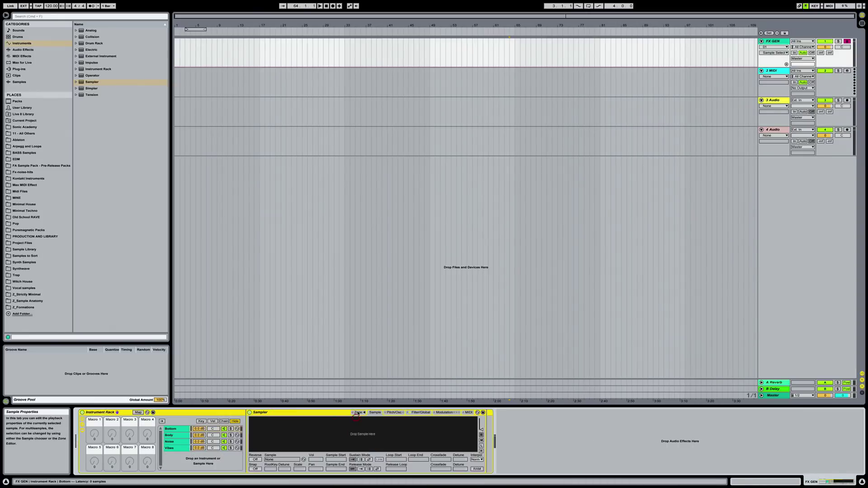
Step: Open the Bottom Sampler's zone editor to show its empty sample layer list
click(357, 413)
click(316, 218)
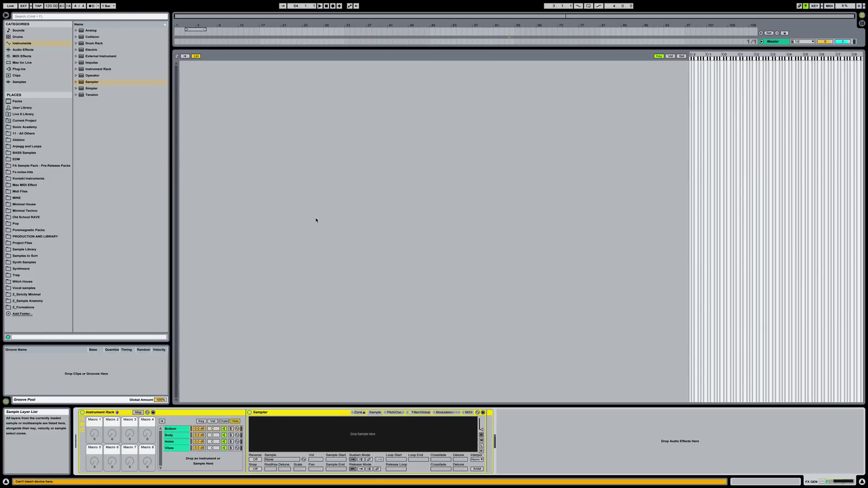
click(316, 220)
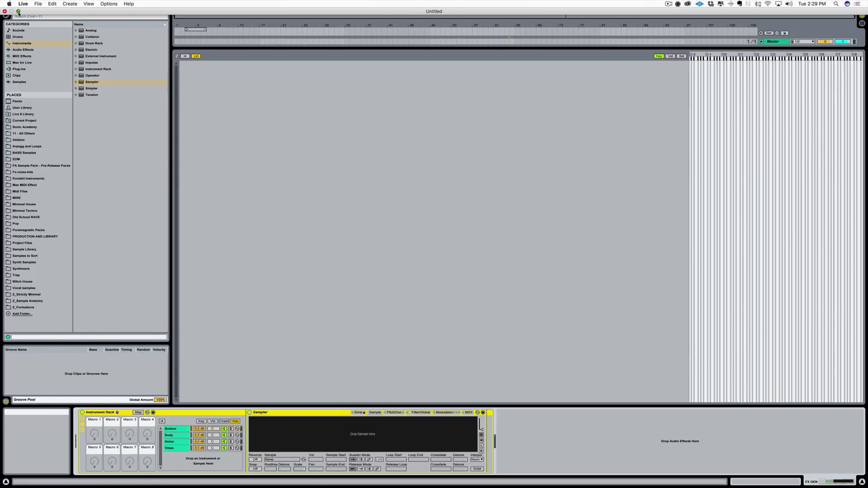
Step: Take Live out of full screen, load all Analog_Sub samples from Finder into the zone editor's layer list, and restore full screen
click(18, 11)
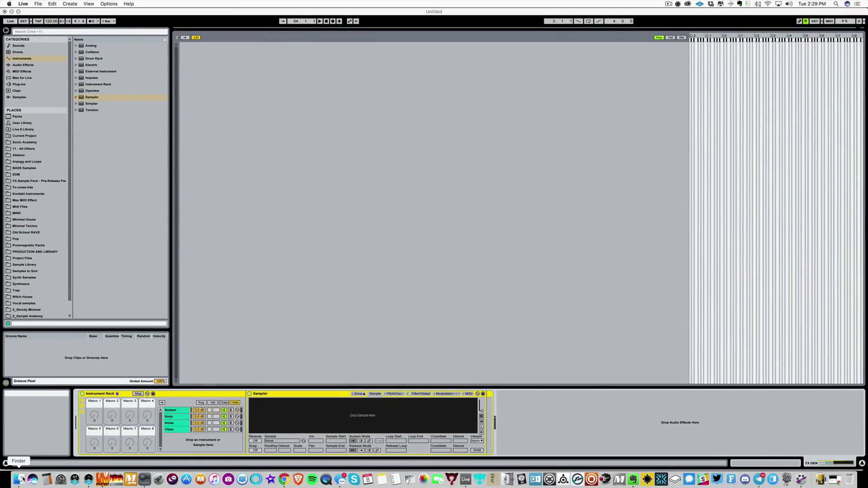
click(18, 480)
drag(404, 186, 392, 172)
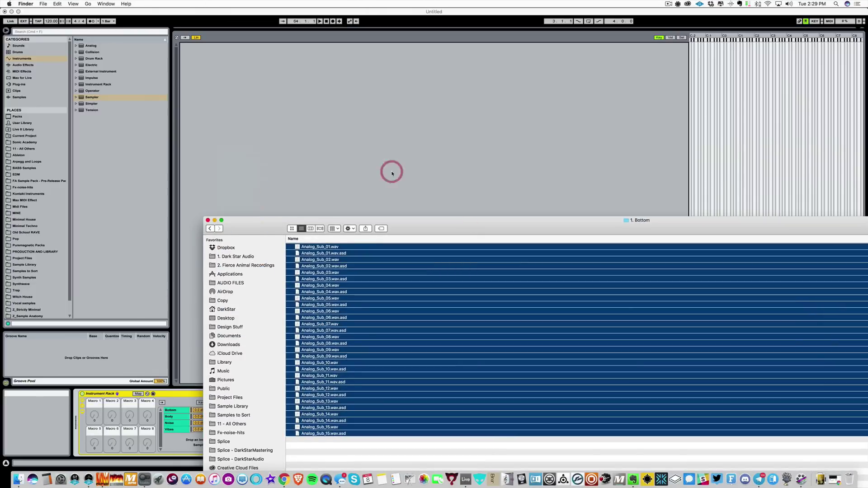
click(382, 176)
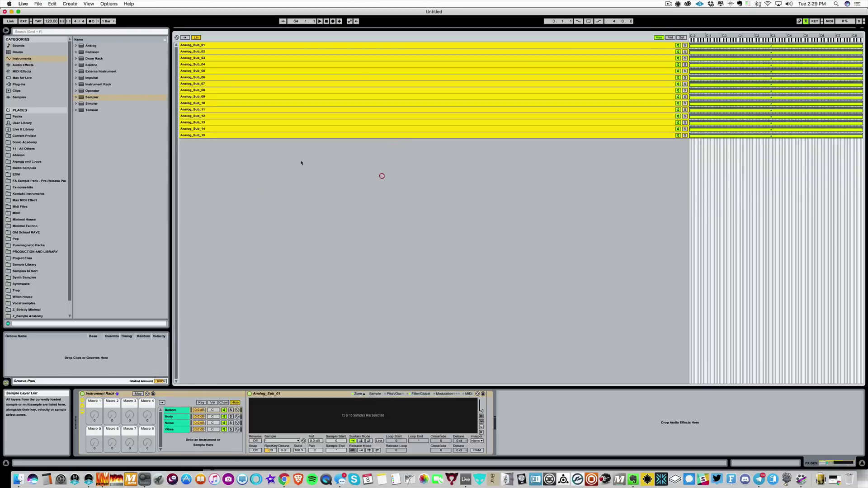
click(18, 11)
Step: Close the Bottom Sampler's zone editor to return to the arrangement
click(325, 205)
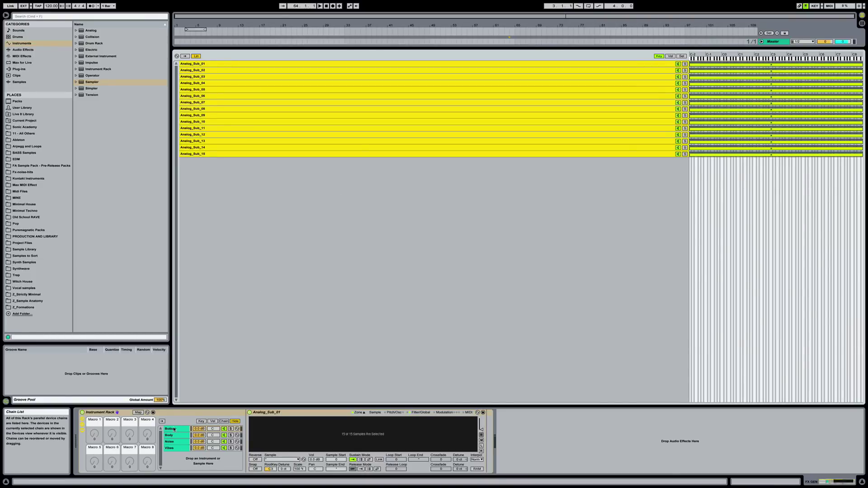
drag(92, 81, 155, 424)
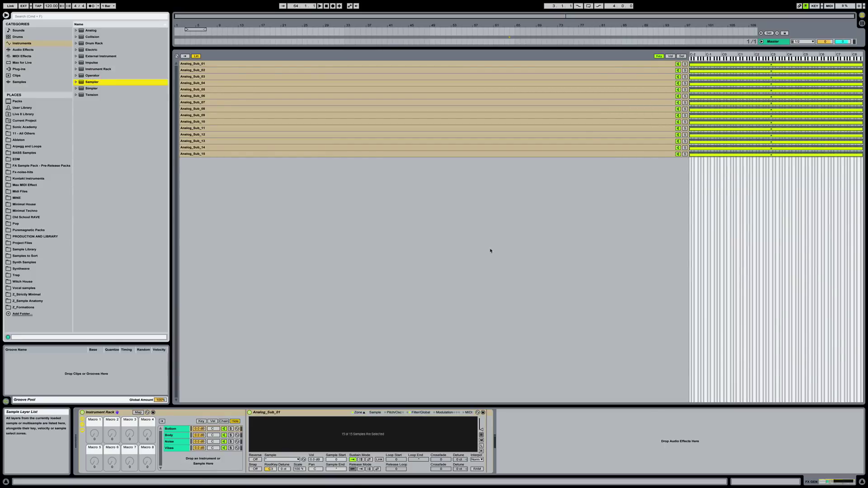
click(359, 413)
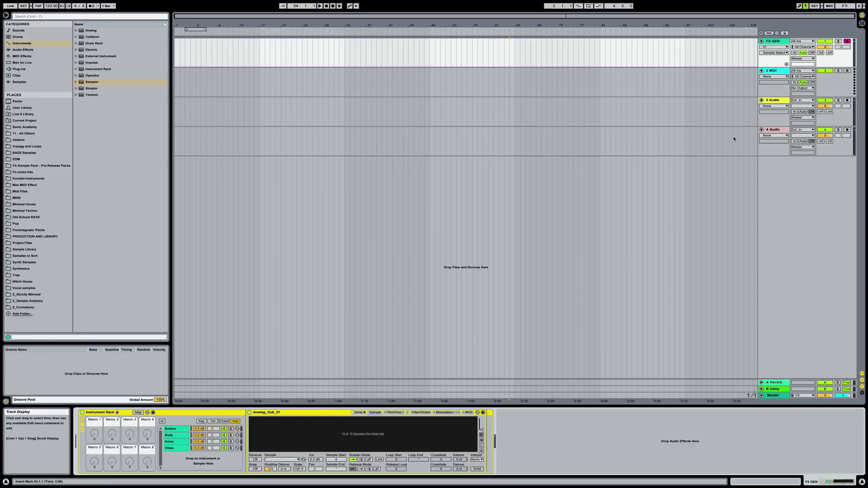
Step: Build an Instrument Rack with three Sampler chains on the 2 MIDI track, with its chain list shown
click(771, 73)
drag(104, 57, 194, 88)
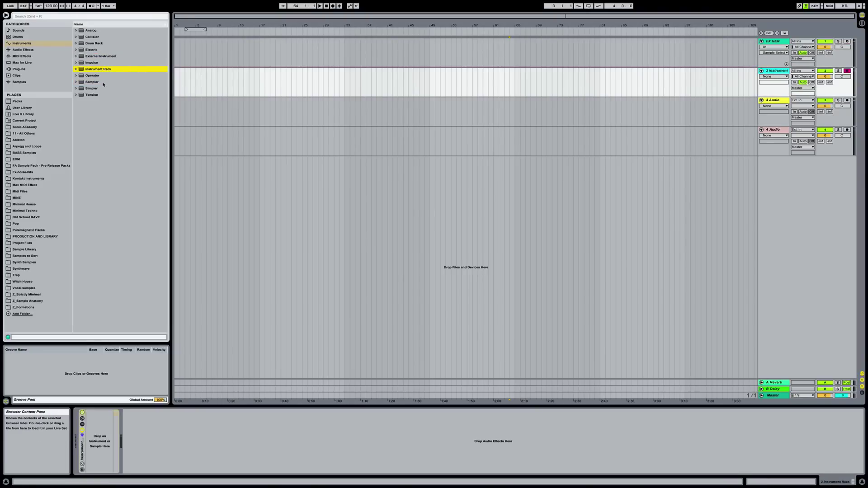
drag(96, 85, 99, 438)
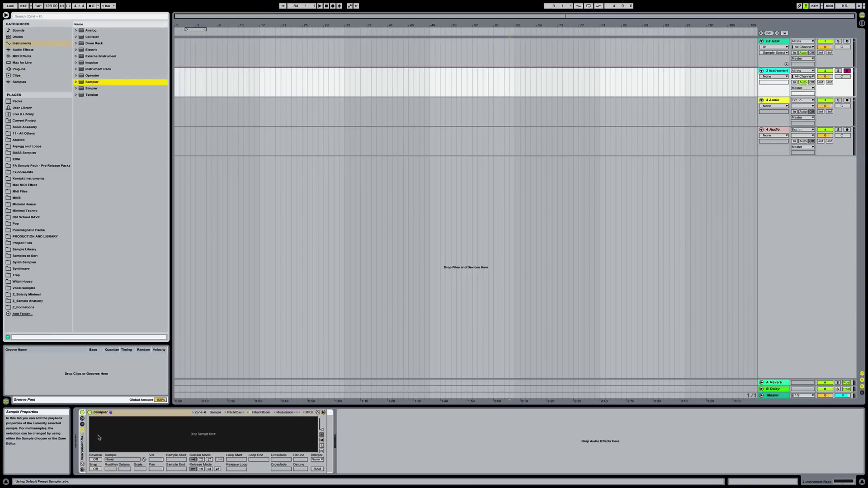
click(82, 424)
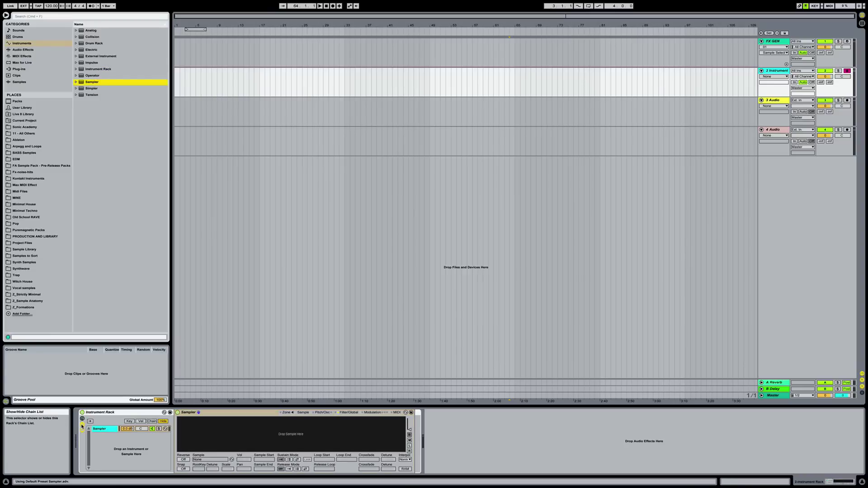
drag(93, 83, 110, 456)
drag(92, 81, 103, 451)
Step: Cut the whole Instrument Rack from track 2
click(111, 413)
right_click(111, 413)
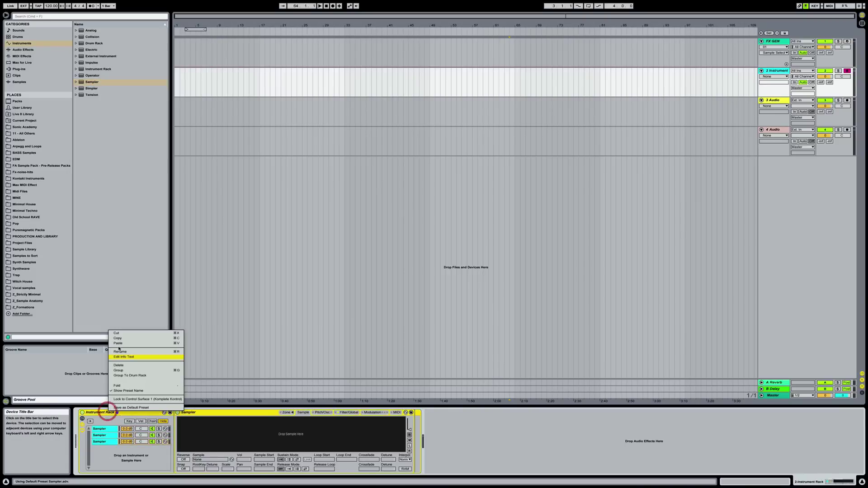
click(118, 334)
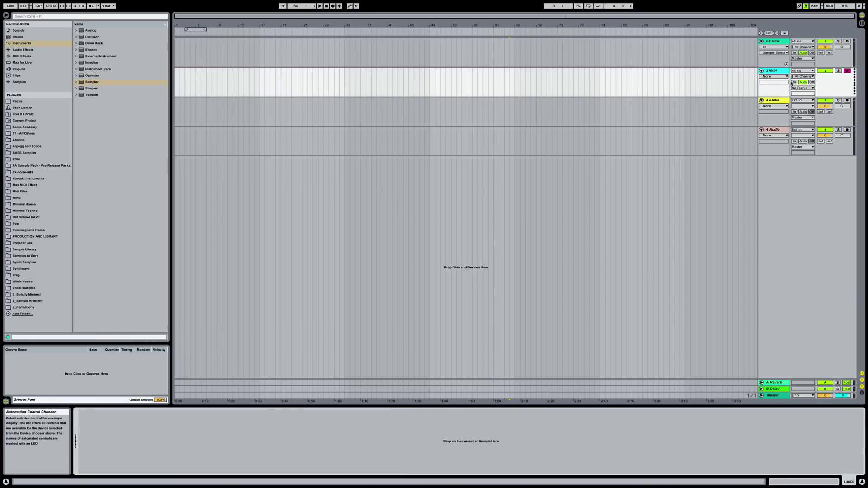
Step: Show the FX GEN track's Instrument Rack and look through its Body, Noise and Vibes Sampler chains
click(780, 55)
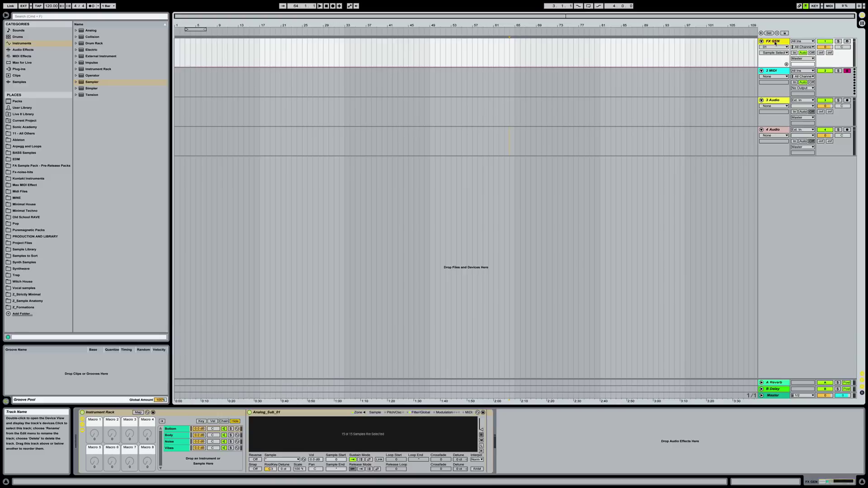
click(174, 435)
click(175, 442)
click(173, 449)
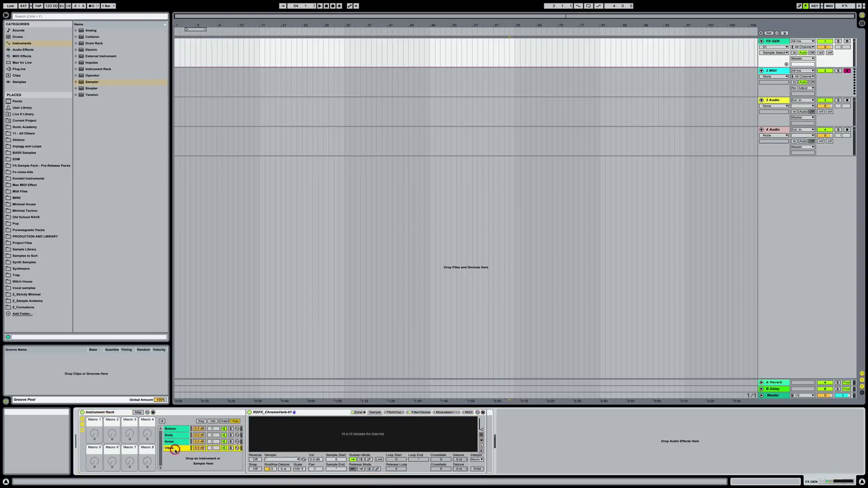
Step: Distribute the ranges of all Analog_Sub layers equally in the Bottom Sampler's sample select editor, with the selector at 0
click(177, 429)
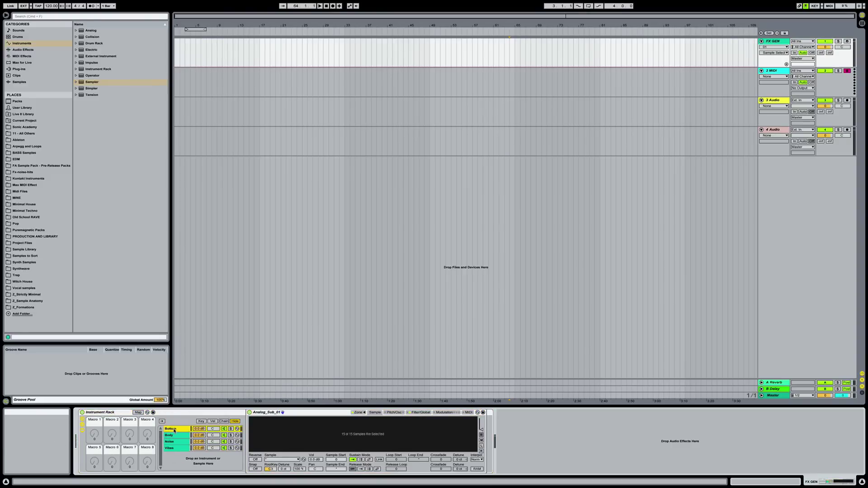
click(358, 413)
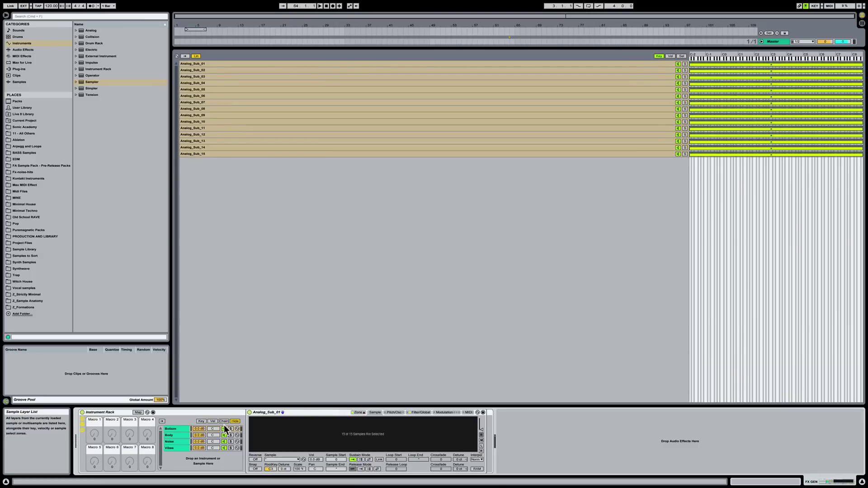
click(519, 159)
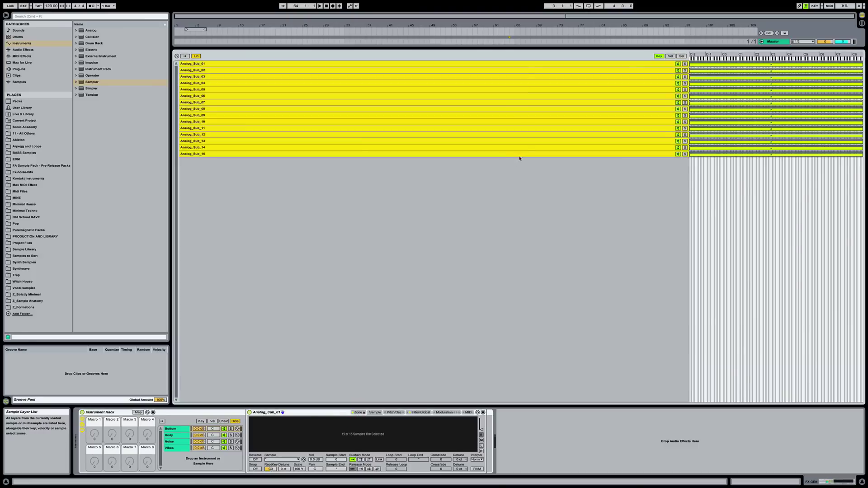
click(520, 64)
shift+click(508, 154)
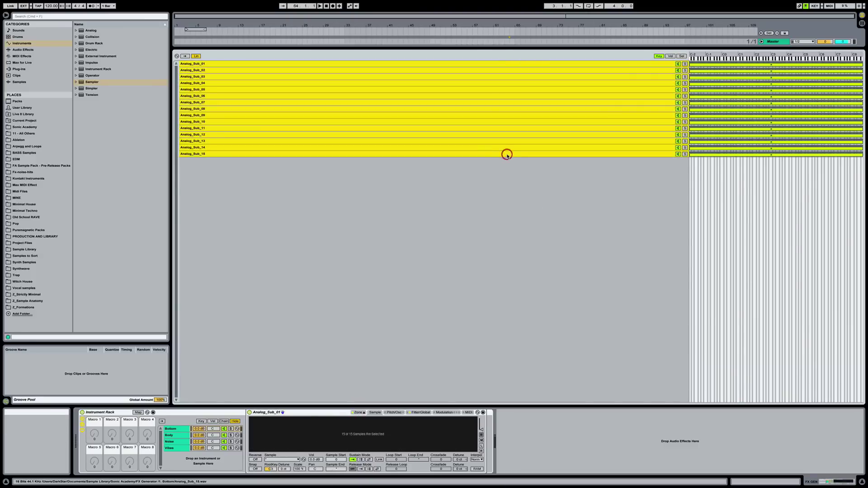
click(681, 56)
right_click(667, 64)
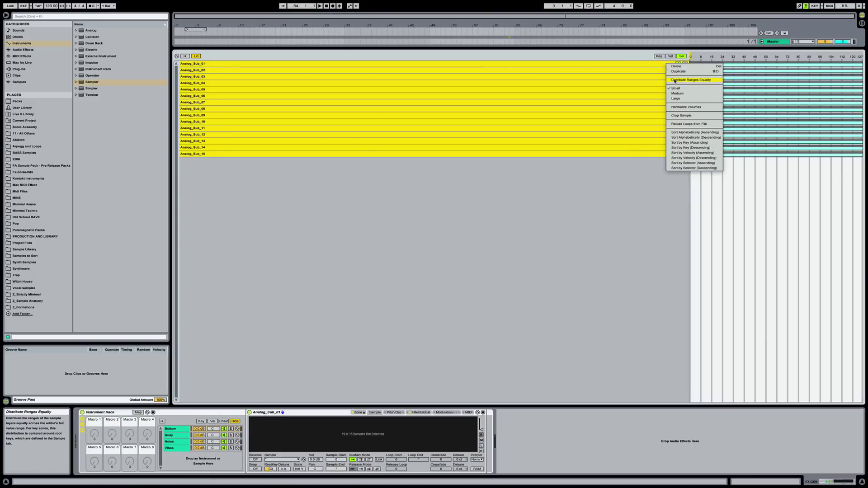
click(676, 80)
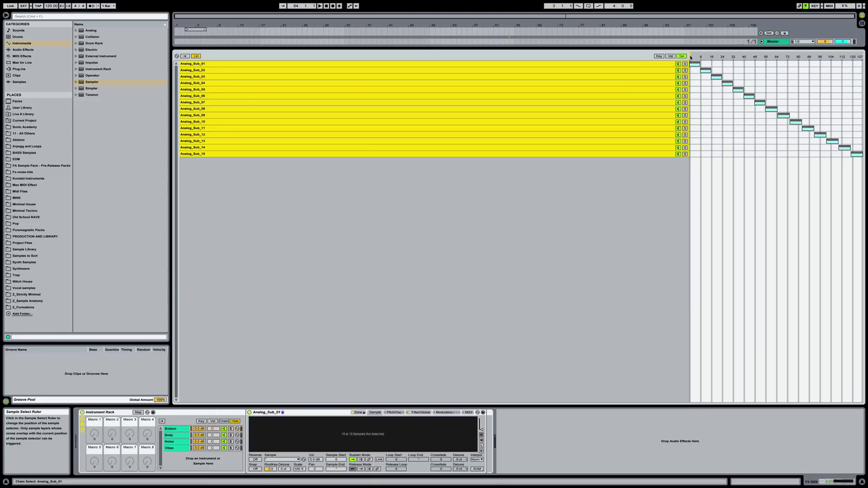
click(690, 57)
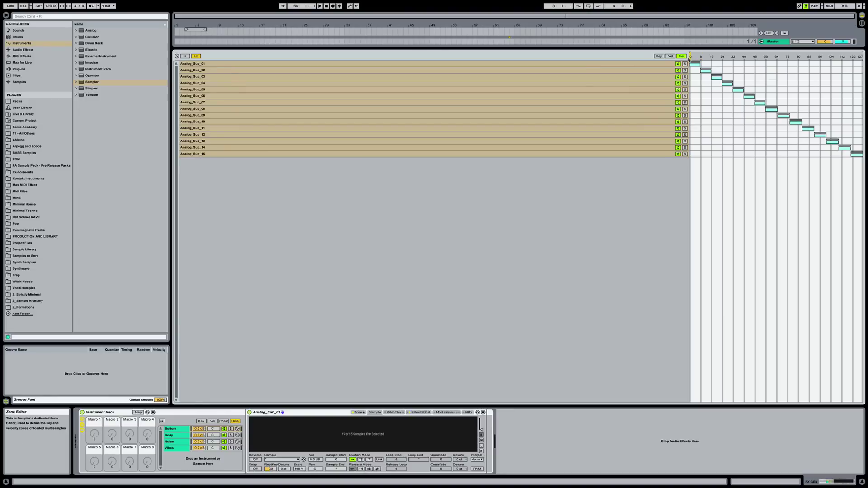
Step: Compare the sample select zone distribution across the Body, Noise, Vibes and Bottom chains
click(175, 436)
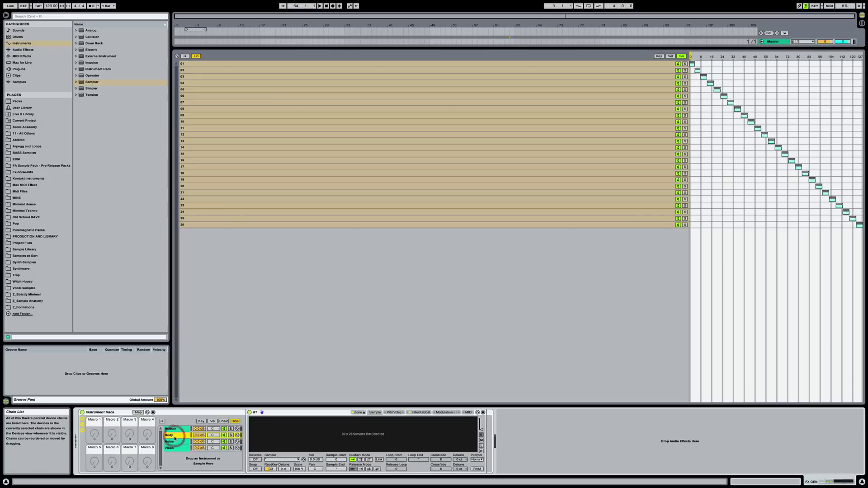
click(175, 443)
click(174, 448)
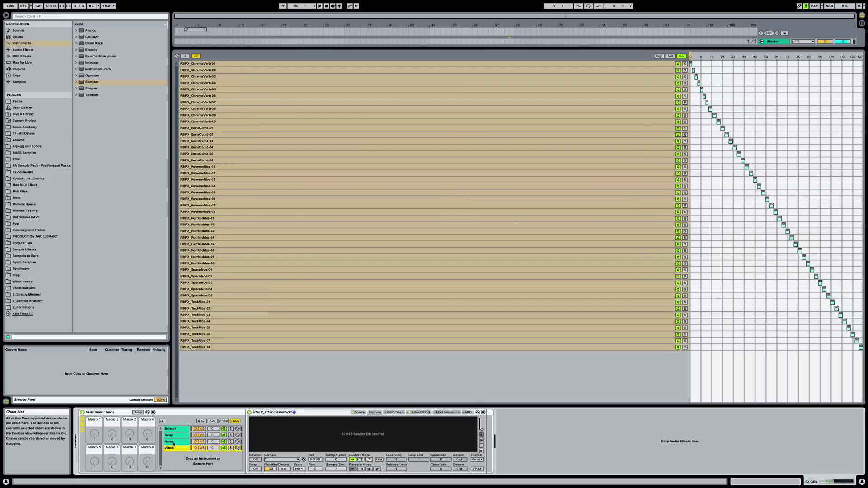
click(174, 442)
click(174, 436)
click(175, 429)
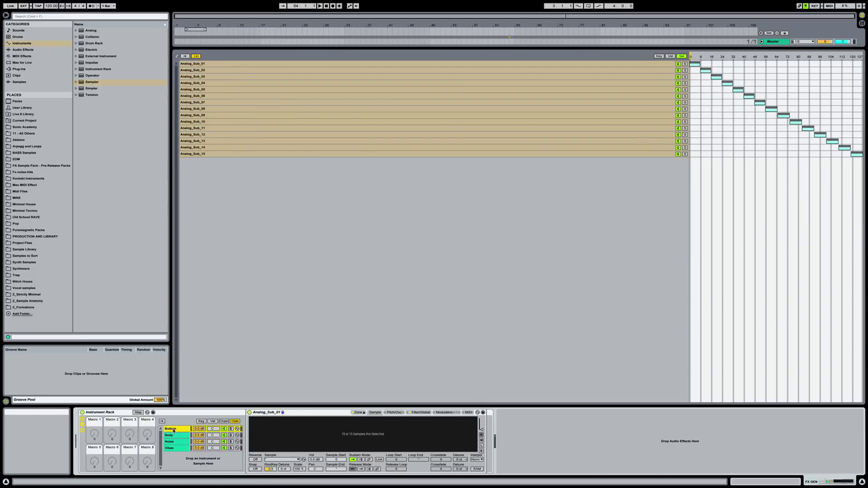
click(173, 437)
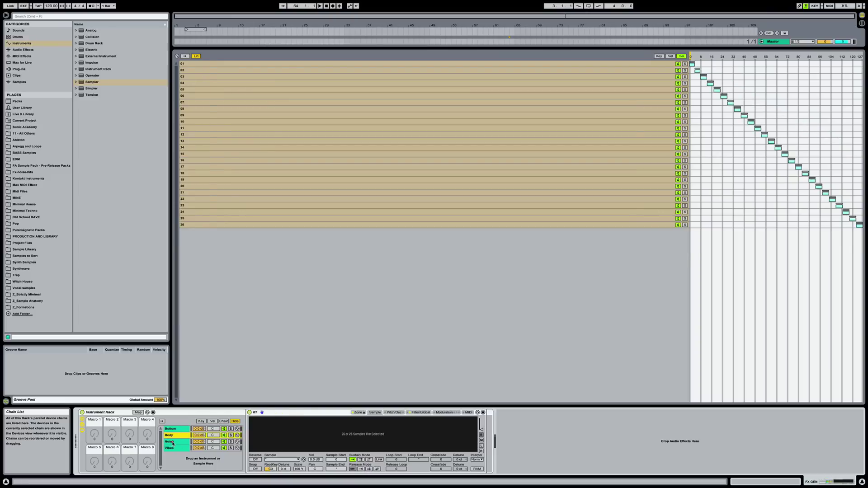
click(174, 442)
click(175, 448)
click(172, 429)
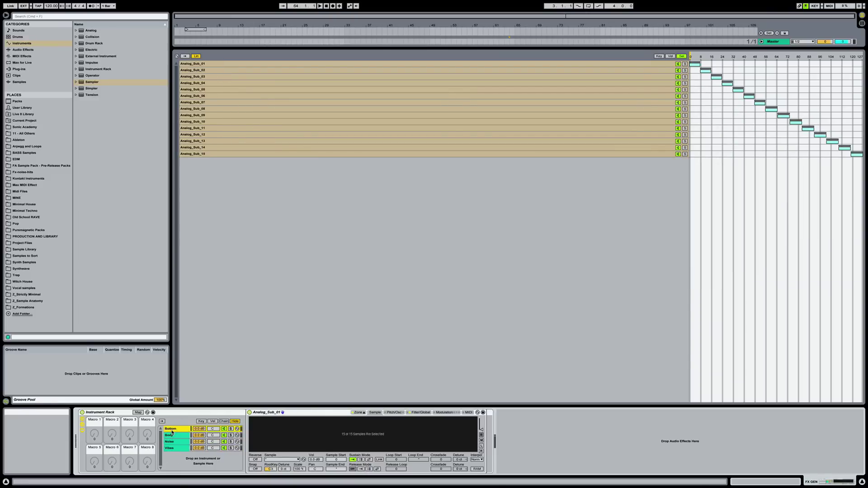
Step: Enter macro mapping and assign the Bottom Sampler's sample selector to Macro 1 of the rack
click(138, 412)
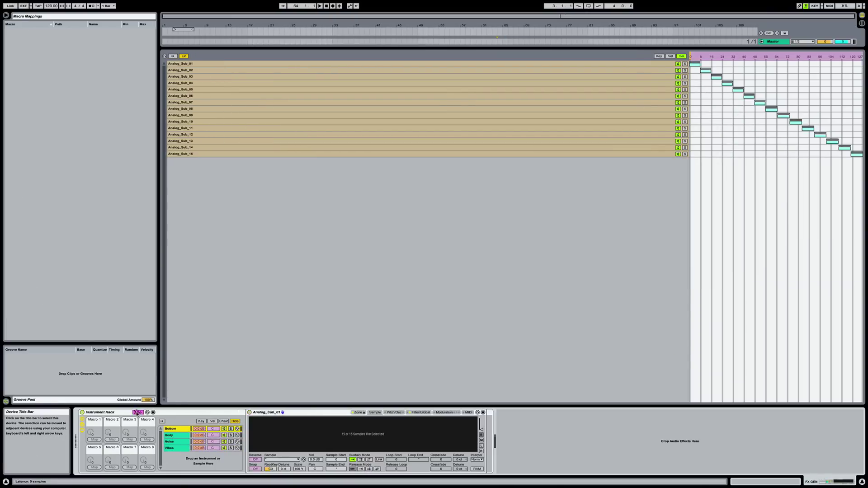
click(95, 425)
click(96, 440)
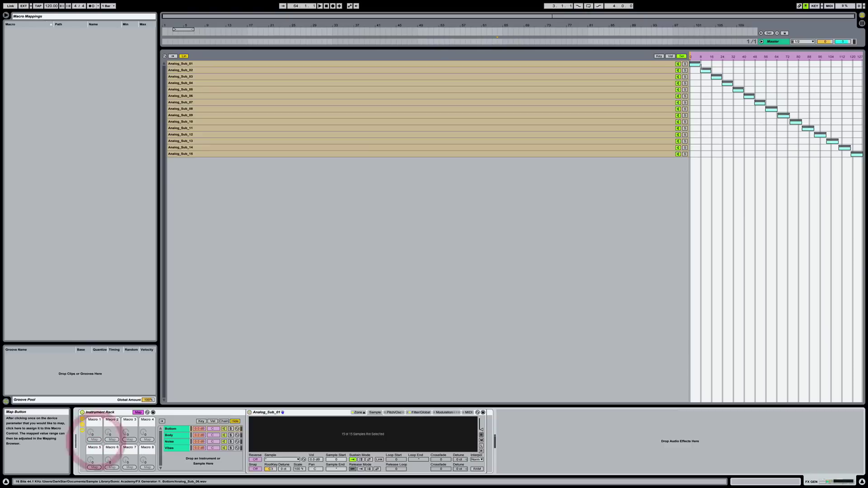
click(94, 439)
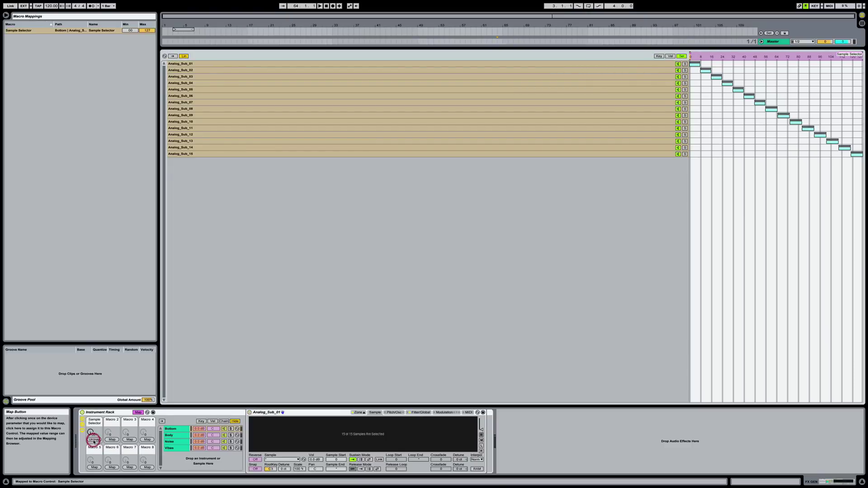
Step: Map the Body Sampler's sample selector to Macro 2
click(174, 435)
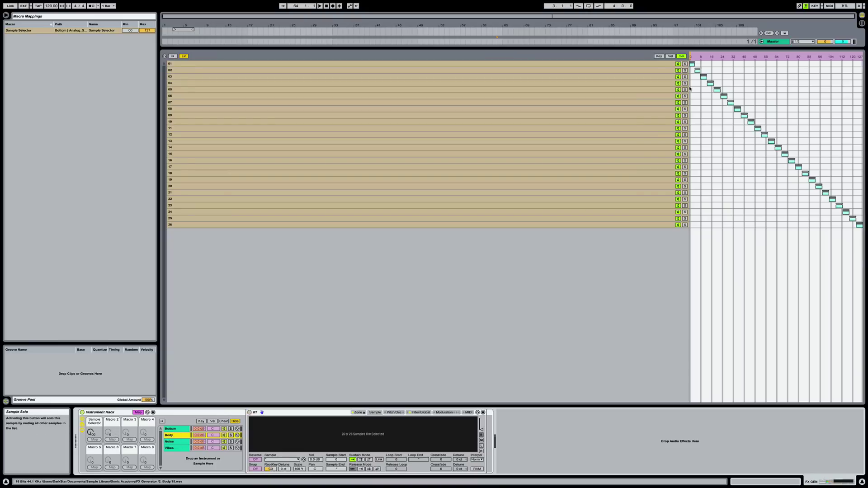
click(714, 59)
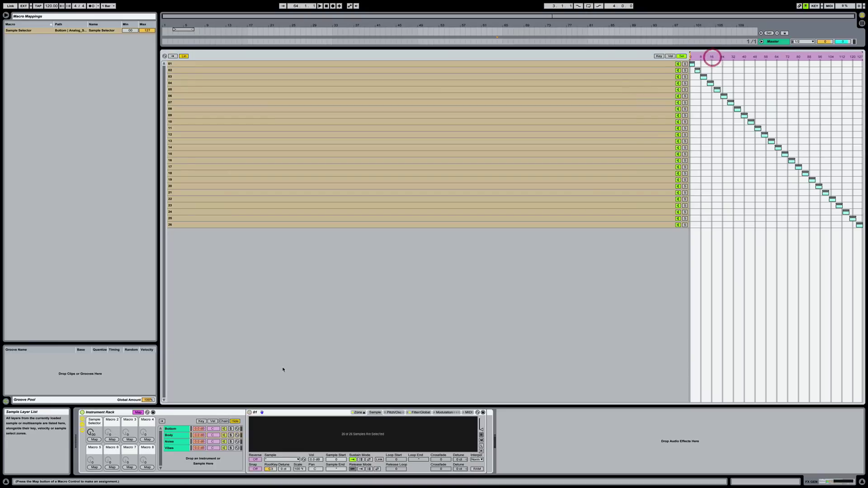
click(112, 440)
Step: Map the Noise Sampler's sample selector to Macro 3
click(183, 441)
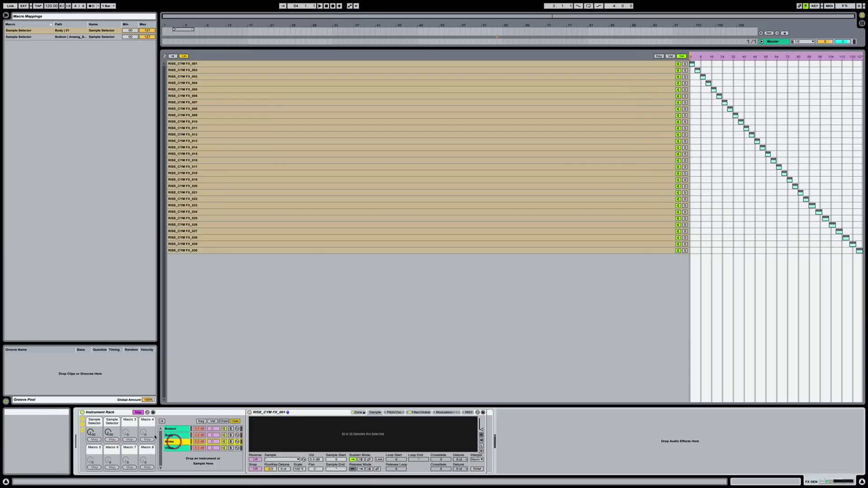
click(130, 425)
click(741, 59)
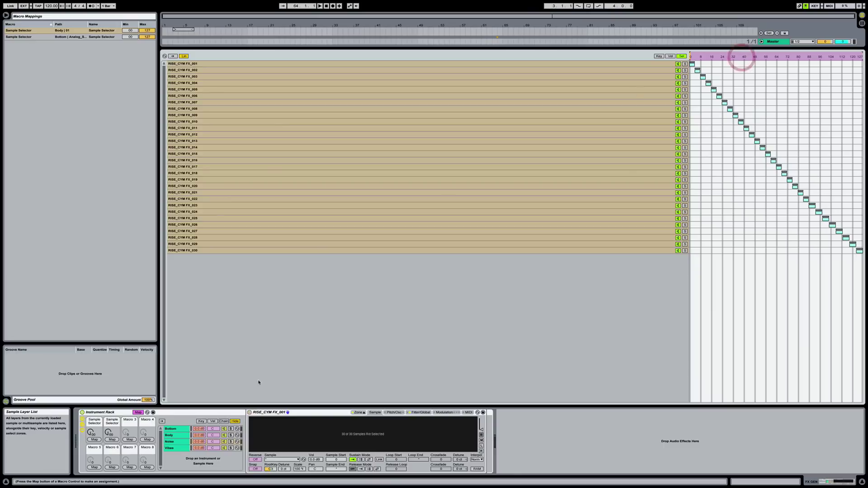
click(130, 440)
Step: Map the Vibes Sampler's sample selector to Macro 4
click(172, 448)
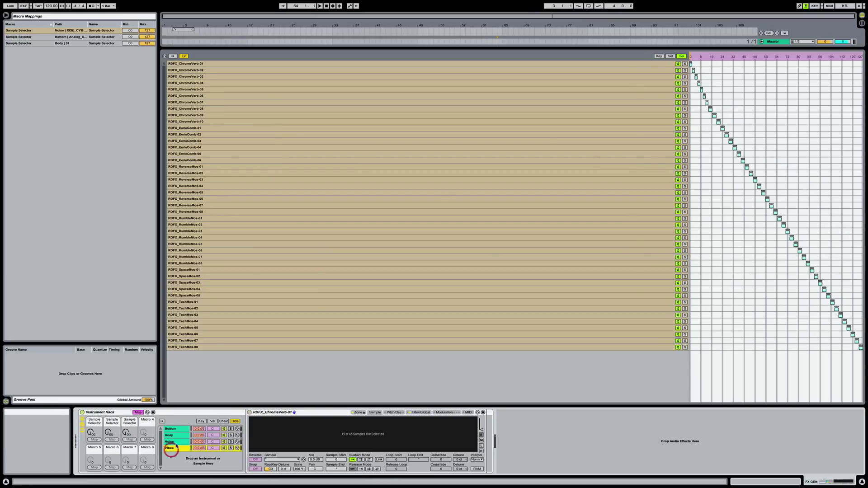
click(736, 57)
click(147, 439)
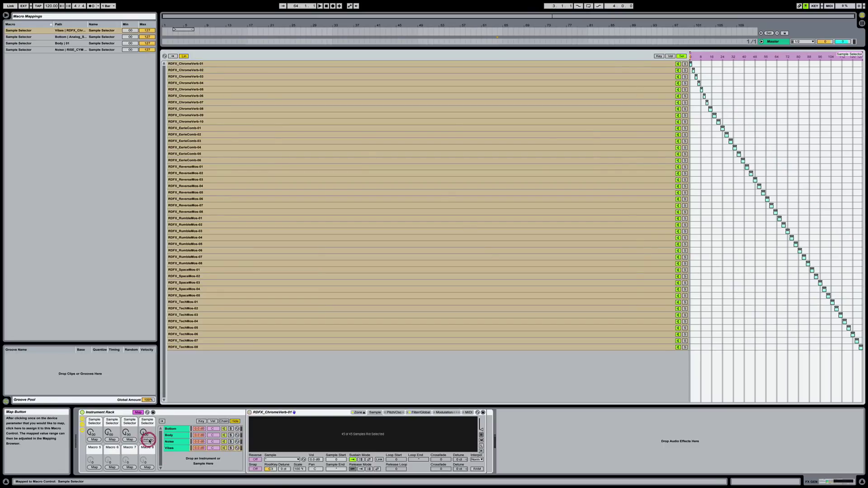
Step: Check each chain from Bottom to Vibes against its own Sample Selector macro
click(170, 428)
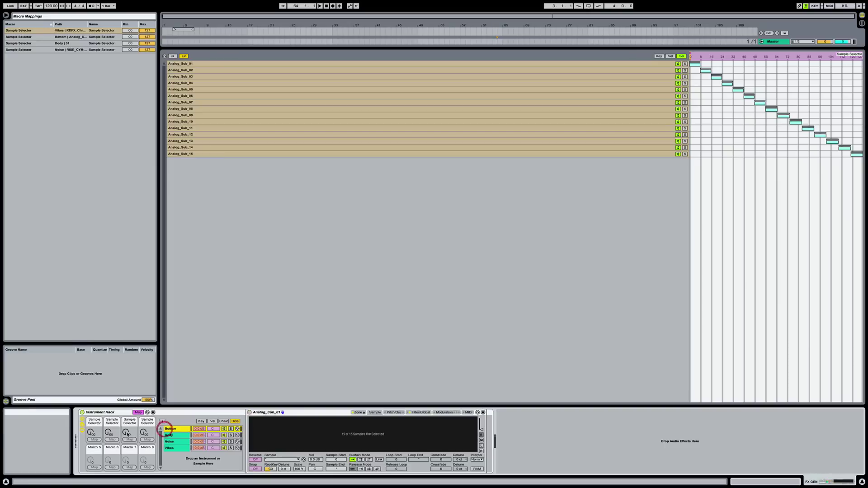
drag(98, 435, 97, 419)
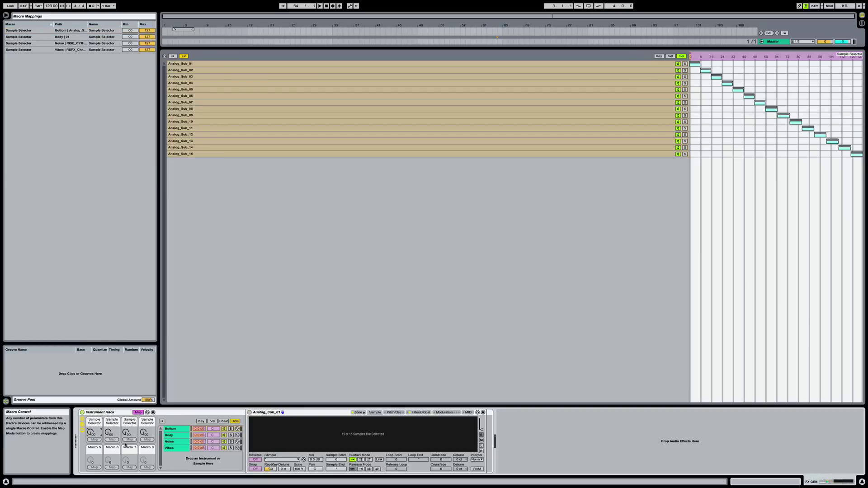
click(169, 435)
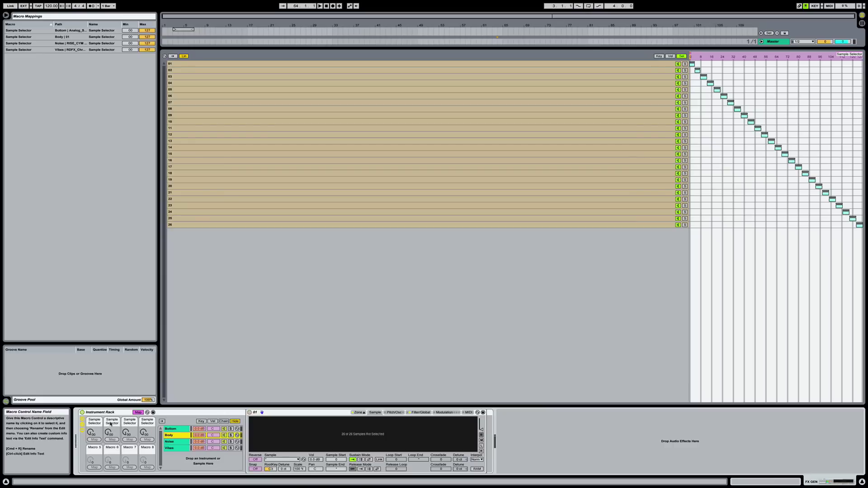
click(109, 433)
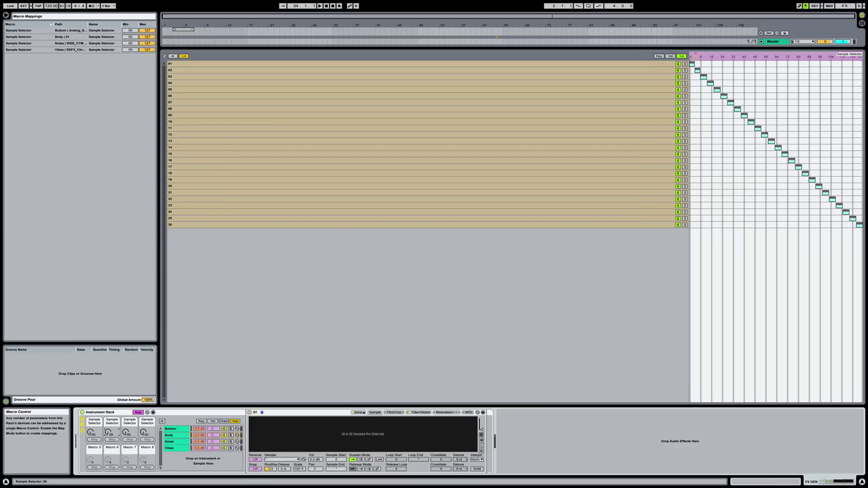
click(175, 442)
drag(127, 432, 144, 430)
click(175, 449)
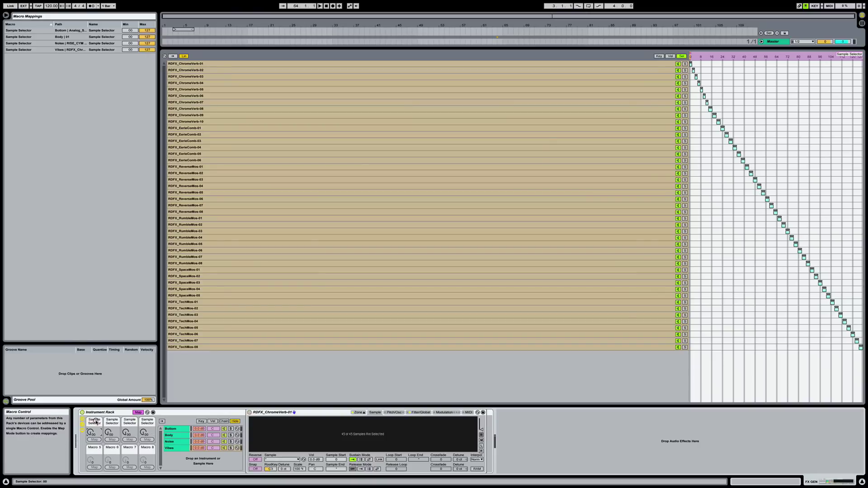
Step: Leave macro mapping and rename the four Sample Selector macros BOTTOM, BODY, NOISE and VIBES in chain order
key(super+m)
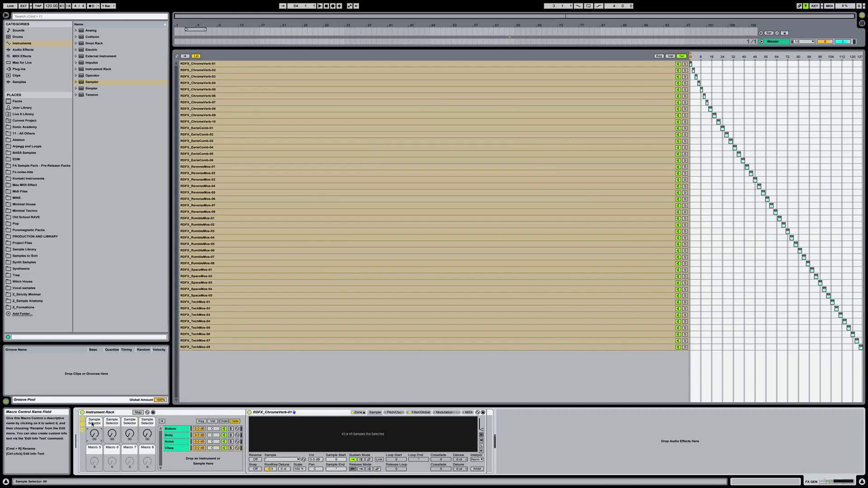
click(93, 423)
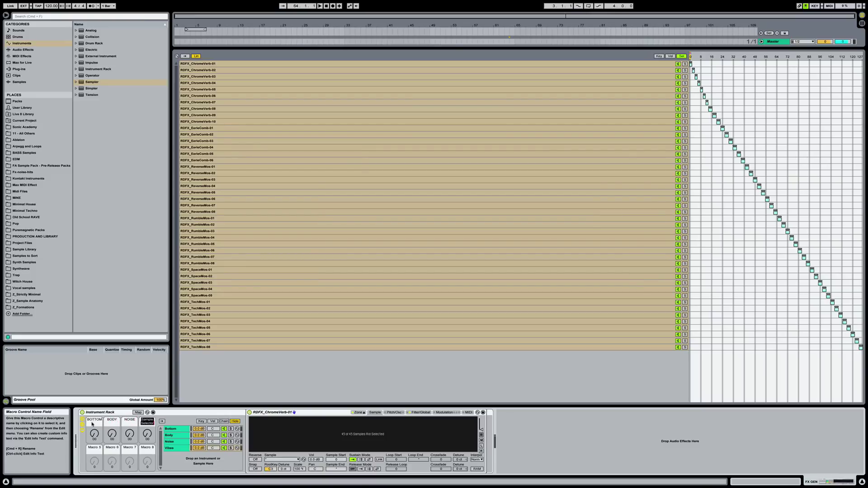
key(Return)
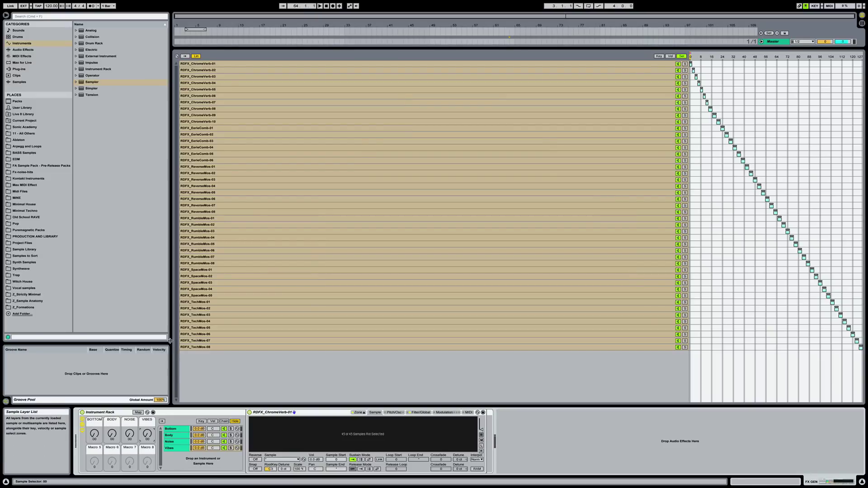
Step: Close the Bottom Sampler's zone editor and add an EQ Eight after the Sampler in the Bottom chain
click(171, 429)
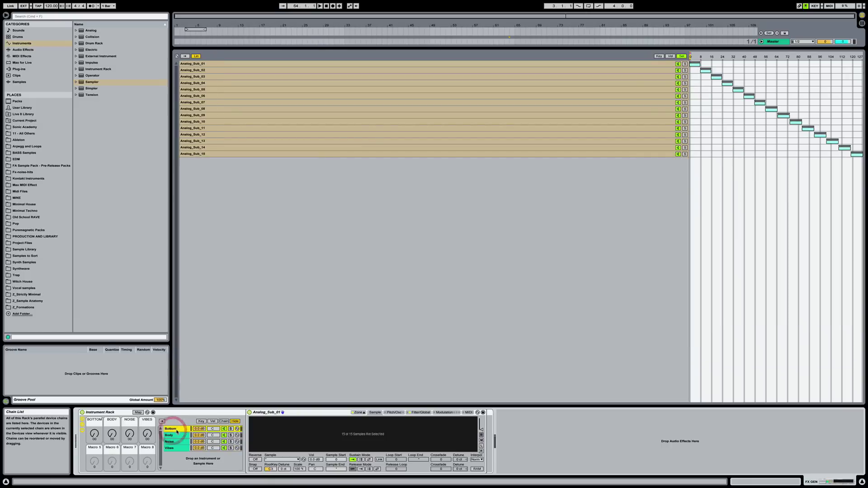
click(358, 413)
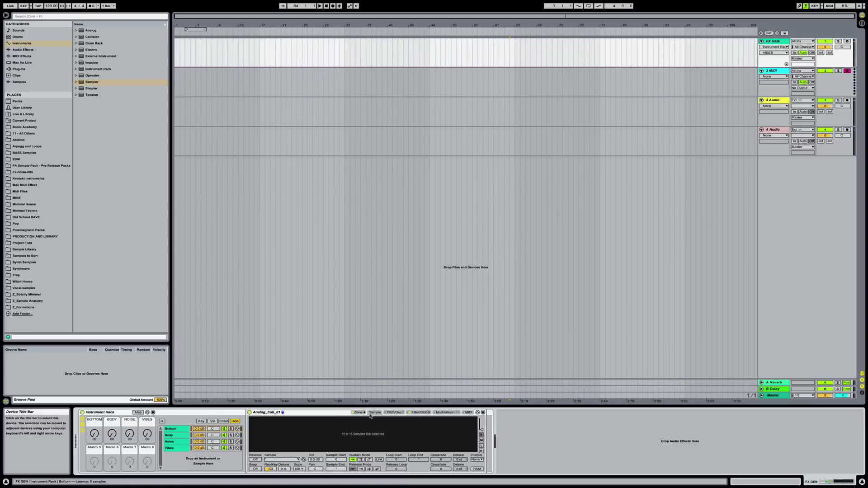
click(22, 50)
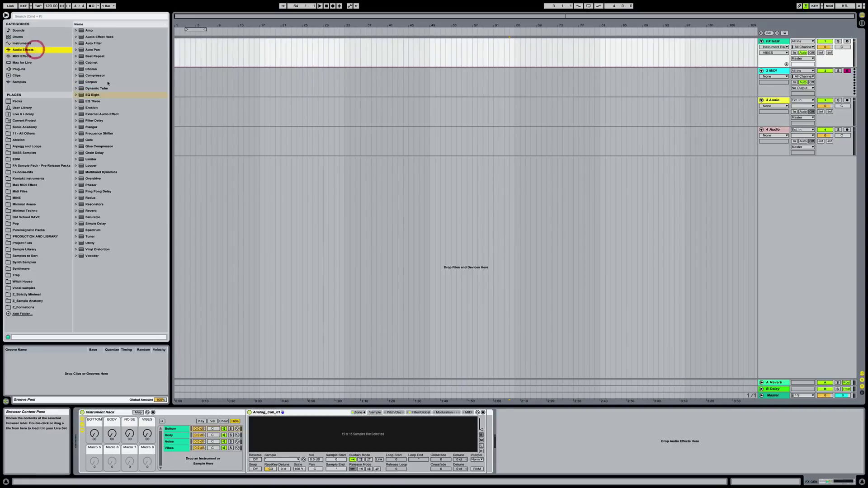
drag(93, 95, 486, 438)
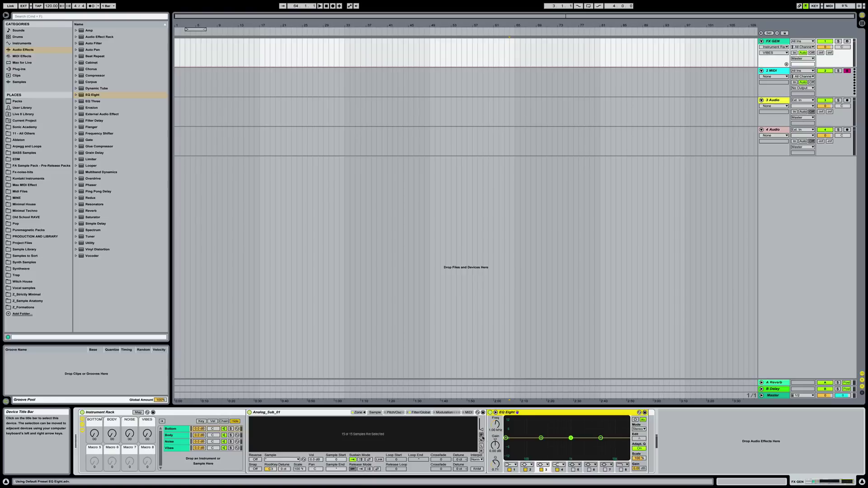
Step: Solo the Bottom chain, arm the FX GEN track and set the BOTTOM macro to about 38
click(231, 429)
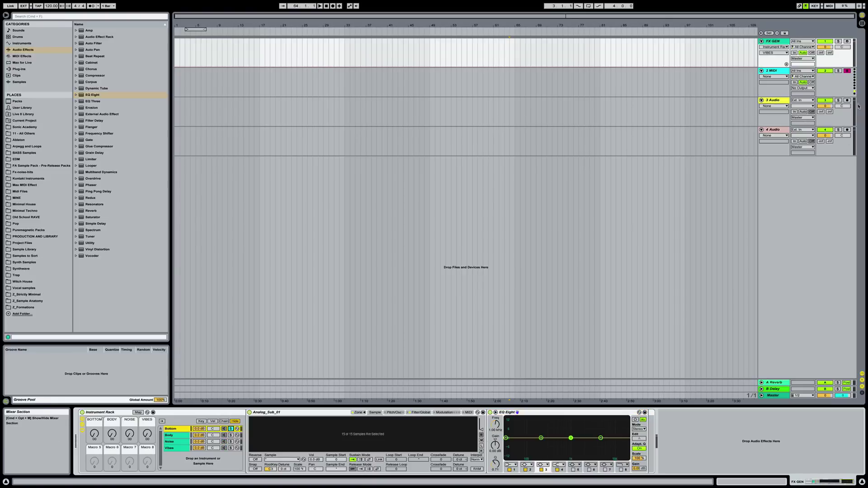
click(847, 42)
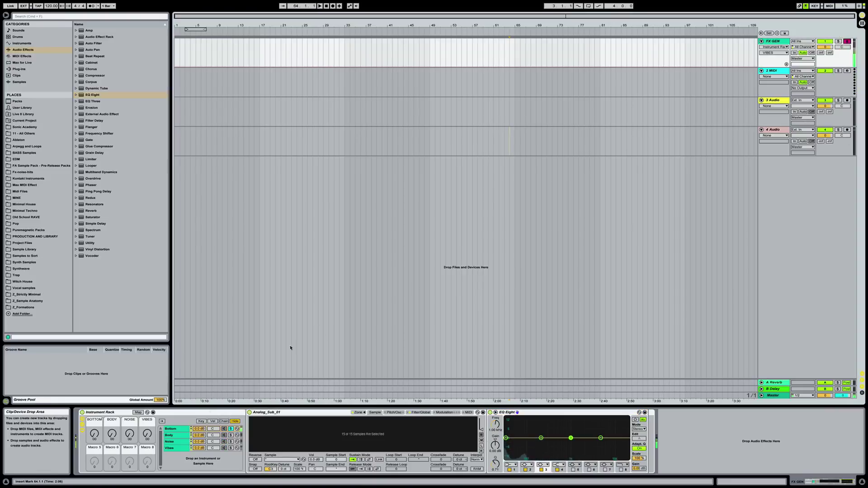
drag(95, 434, 94, 398)
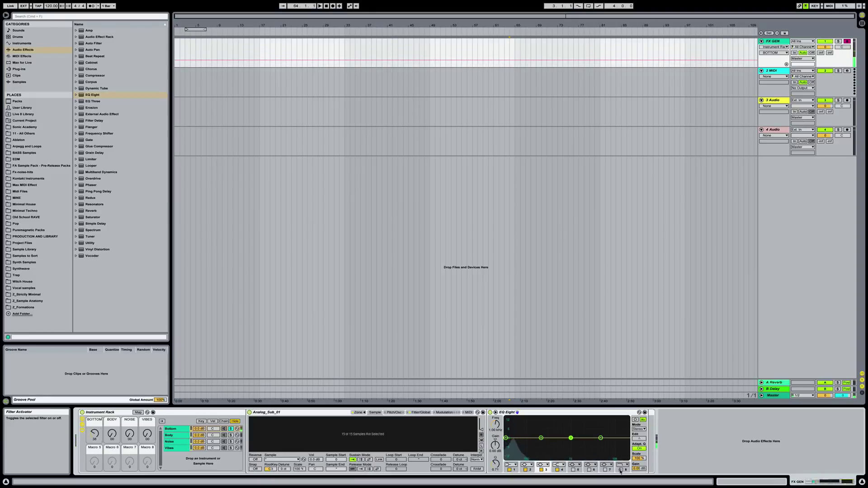
Step: Enable band 8 as a high-cut filter at about 381 Hz in the Bottom chain's EQ Eight
click(621, 470)
drag(496, 424, 496, 470)
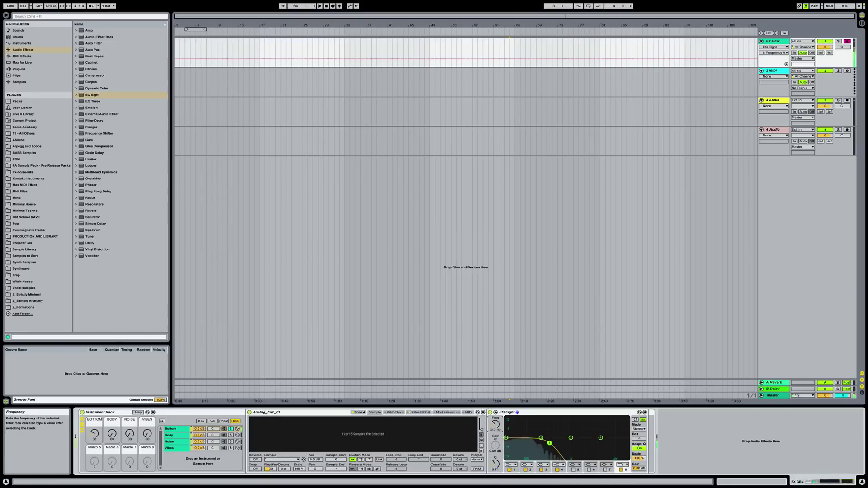
drag(549, 443, 553, 443)
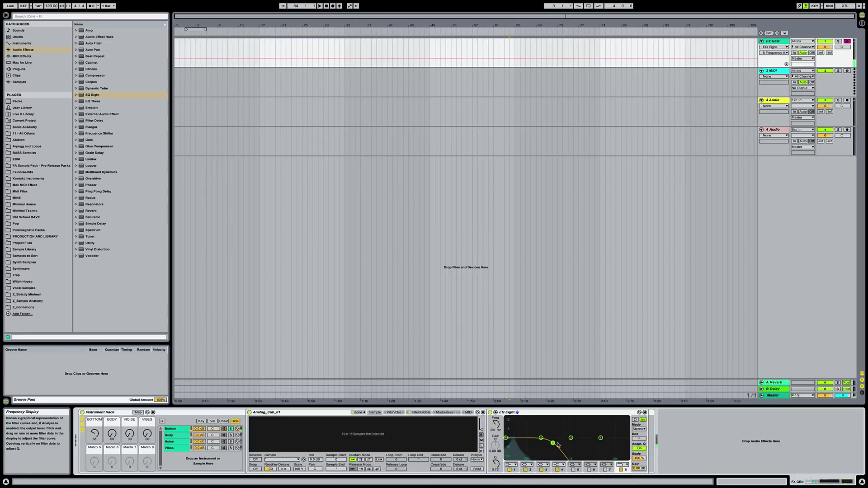
Step: Add an EQ Eight after the Body chain's Sampler and solo that chain with the BODY macro at about 35
click(174, 436)
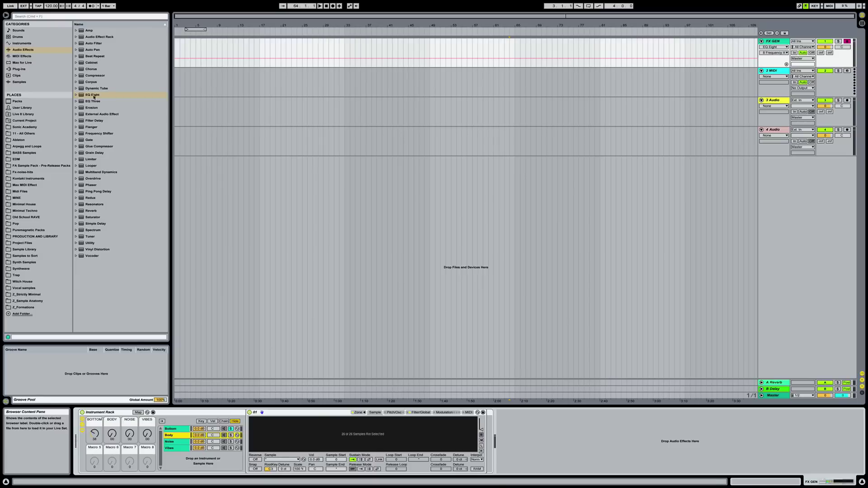
drag(93, 95, 489, 449)
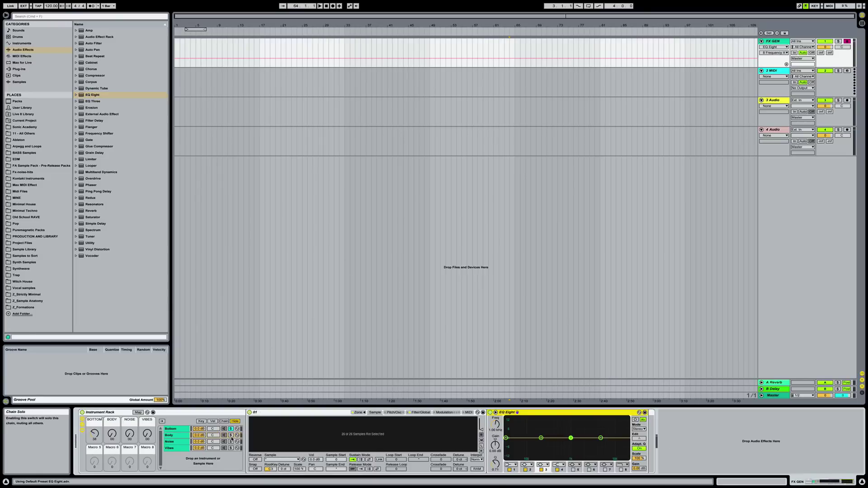
click(112, 434)
drag(112, 434, 111, 420)
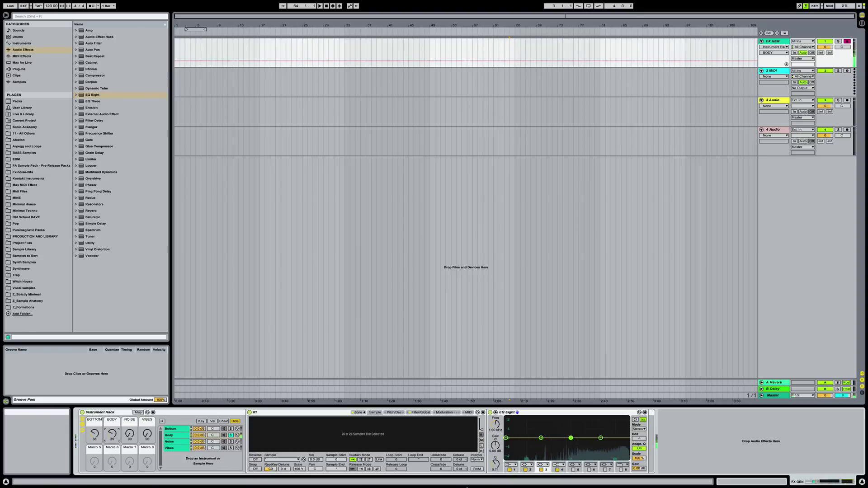
Step: Set band 1 of Body's EQ Eight to a low cut at about 285 Hz and solo Bottom together with Body
click(511, 464)
click(507, 432)
drag(507, 433, 548, 433)
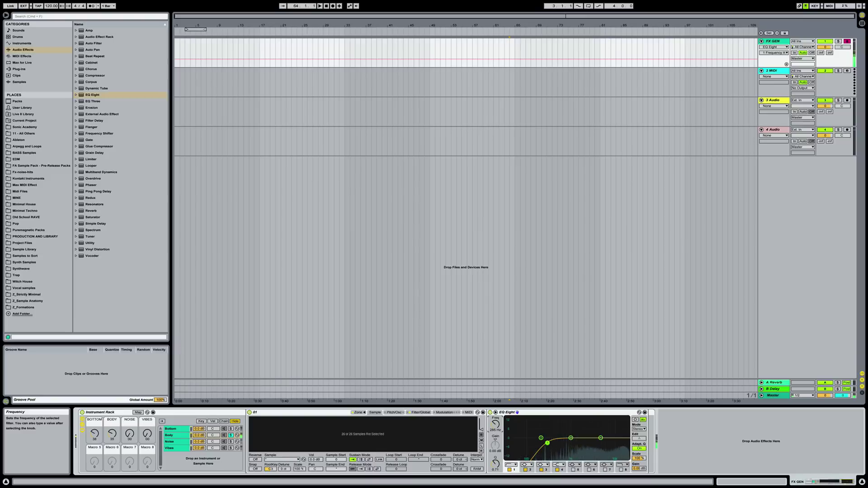
click(231, 429)
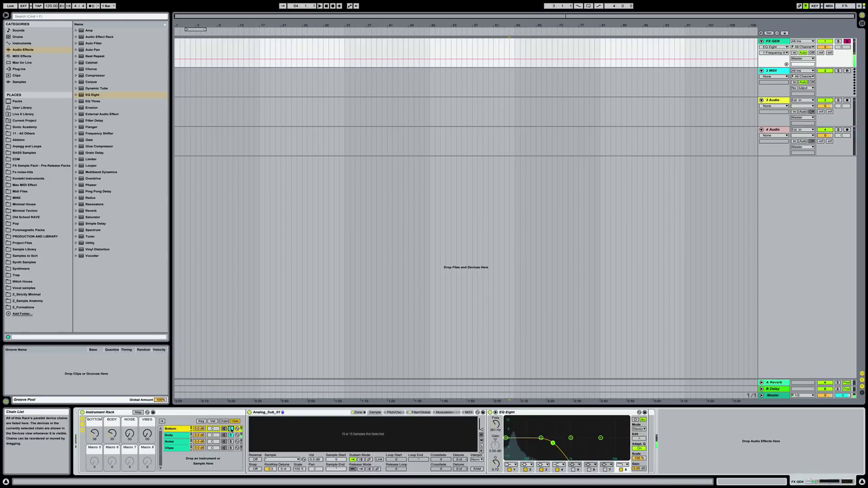
Step: Solo the Noise chain with the NOISE macro at about 70 and add an EQ Eight after its Sampler
click(178, 442)
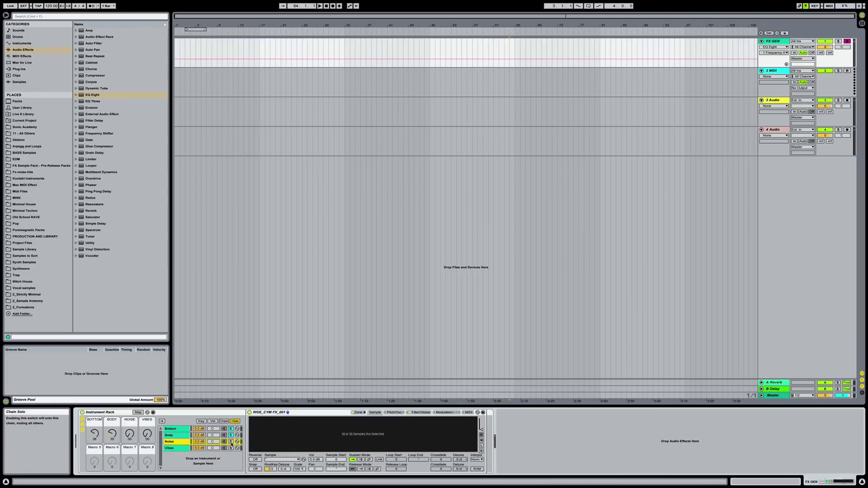
mouse_move(129, 434)
mouse_down()
mouse_move(129, 419)
mouse_move(130, 432)
mouse_up()
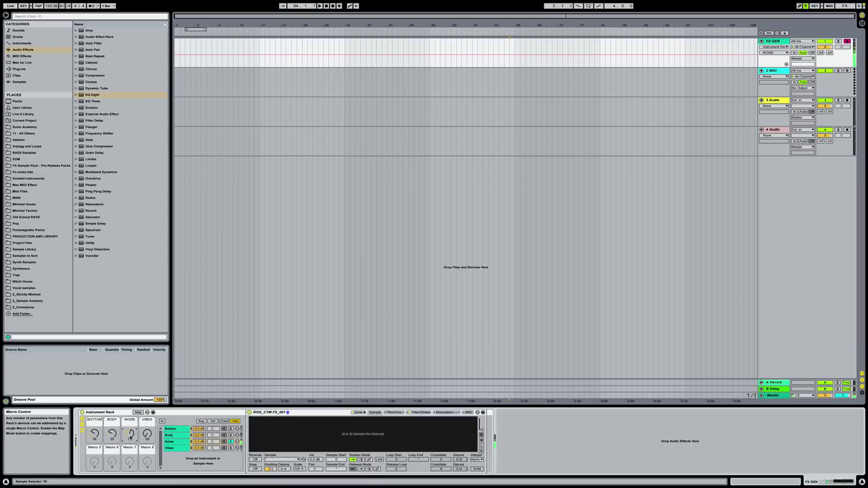
drag(92, 95, 490, 444)
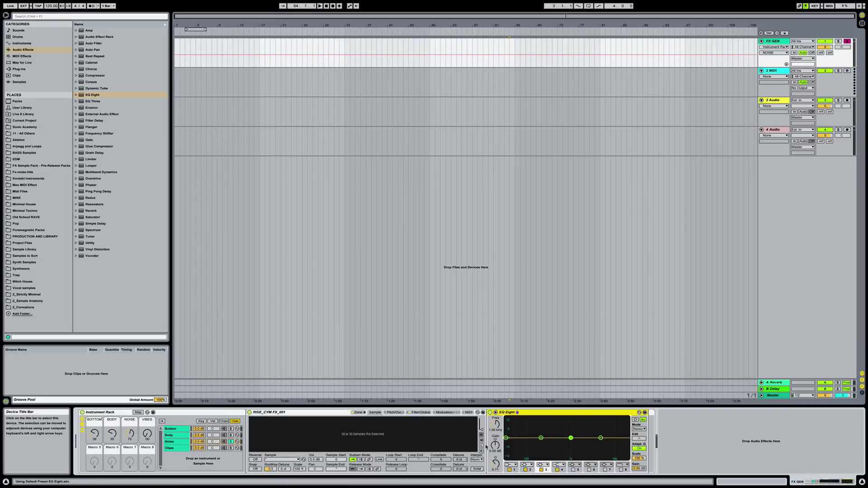
Step: Shape Noise's EQ Eight with a low cut on band 1 and a high cut on band 8 at about 11.6 kHz
click(513, 465)
click(511, 431)
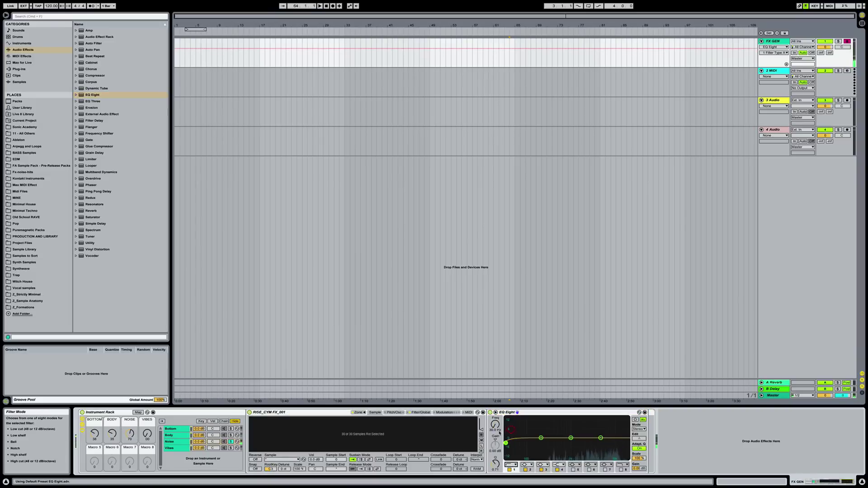
drag(506, 443, 562, 443)
click(621, 470)
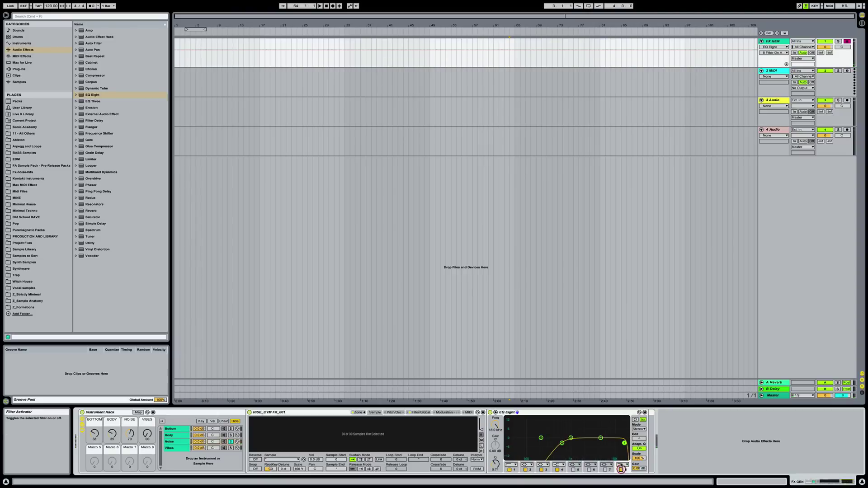
drag(617, 443, 617, 443)
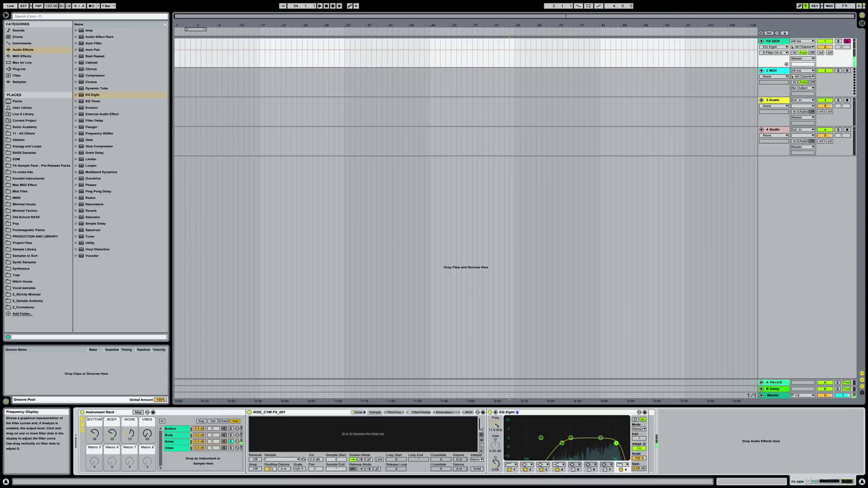
Step: Turn off the Noise chain's solo and review the Bottom, Body and Noise chains' EQ settings in turn
click(170, 441)
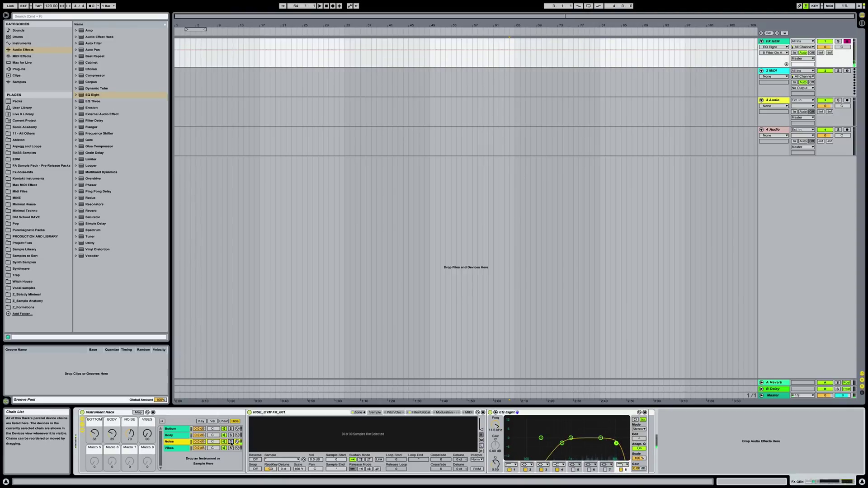
click(230, 441)
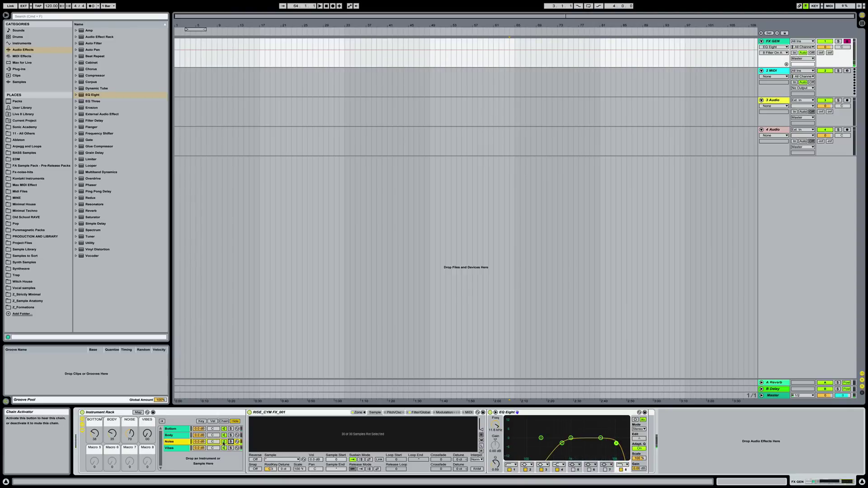
click(171, 428)
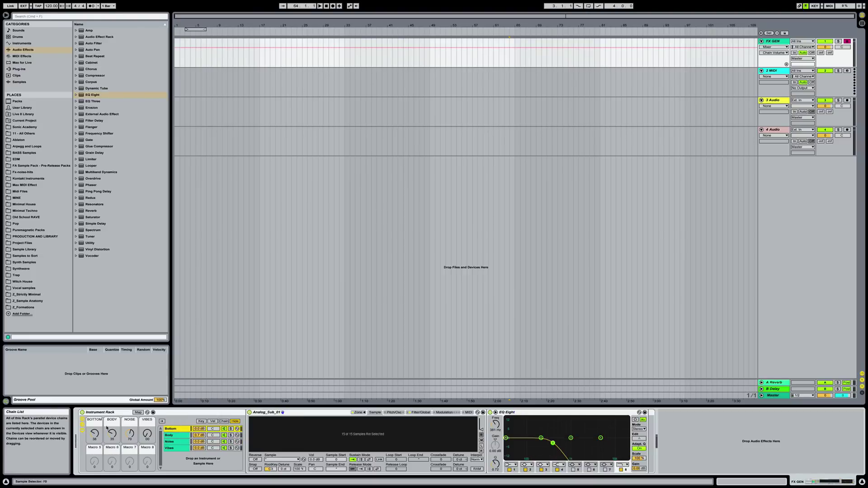
click(174, 435)
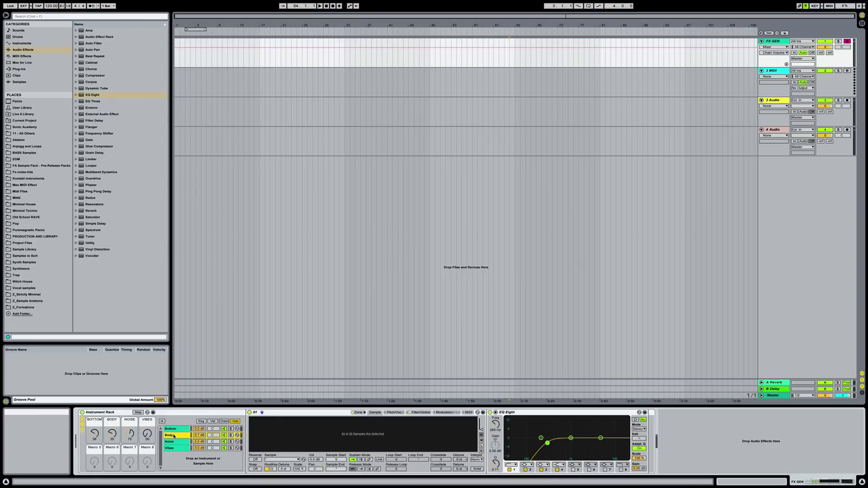
click(173, 442)
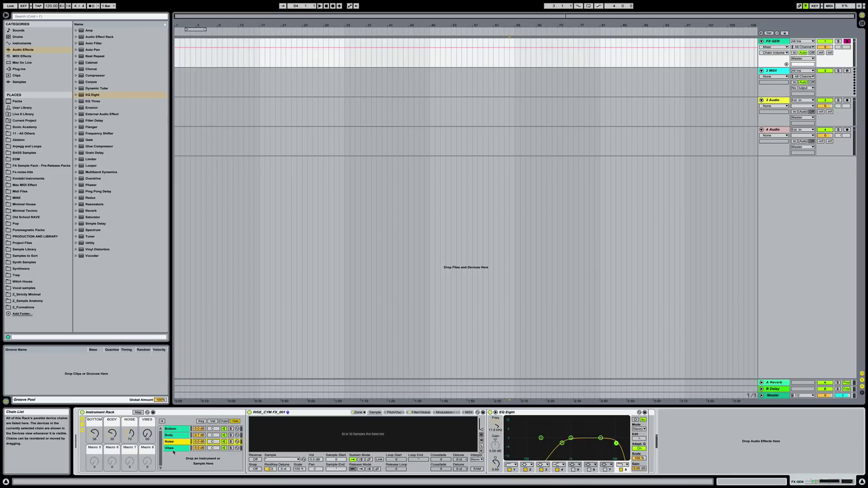
Step: Solo the Vibes chain and add an EQ Eight with a band 1 low cut at about 300 Hz
click(173, 449)
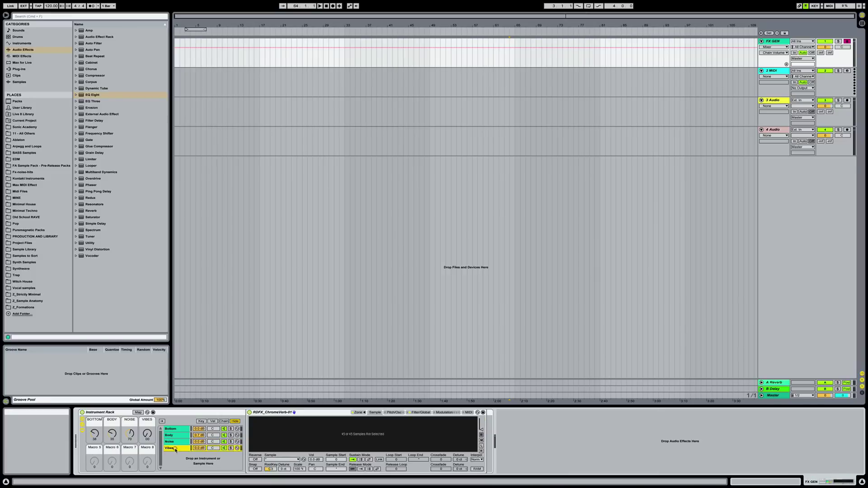
click(230, 448)
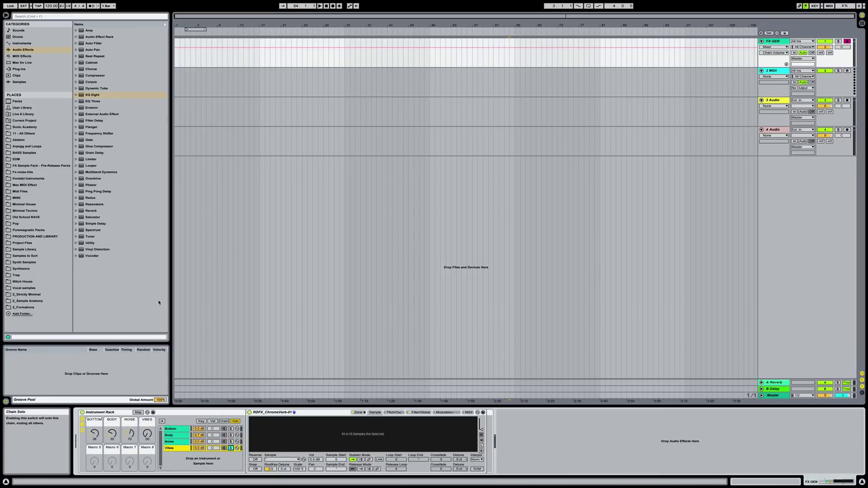
drag(95, 96, 495, 400)
click(512, 465)
click(511, 432)
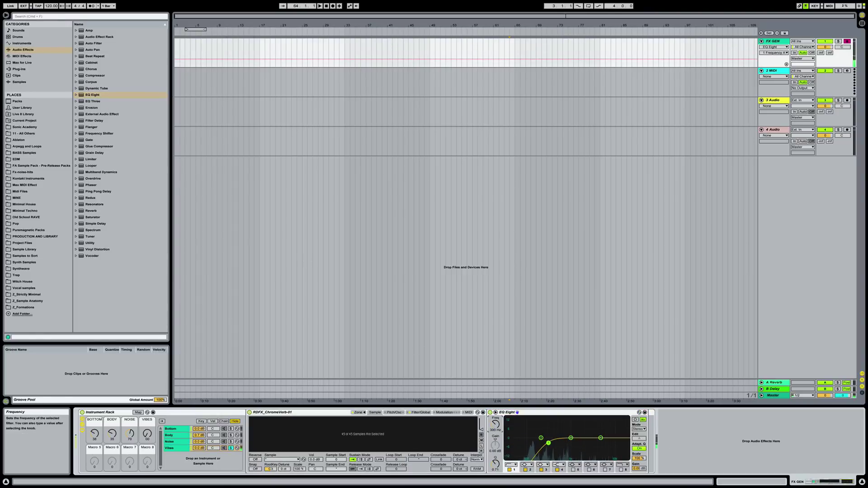
Step: Turn off the Vibes chain's solo and reset the Body chain's volume to 0.0 dB
click(231, 448)
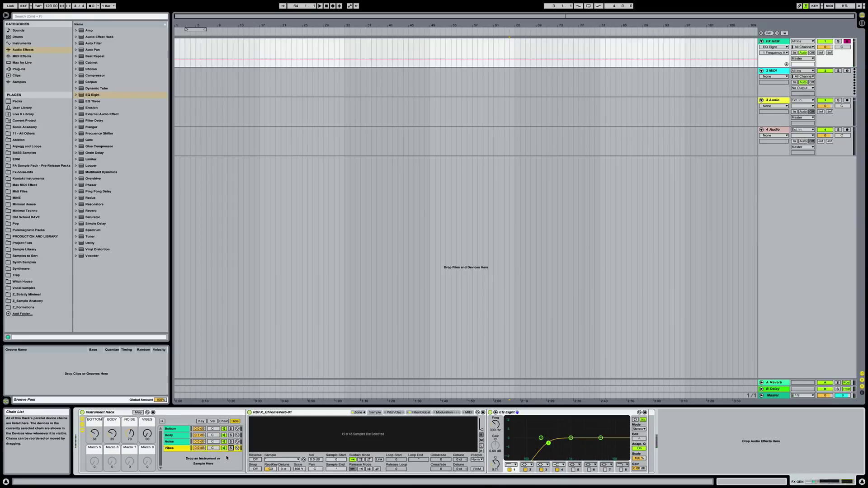
click(205, 435)
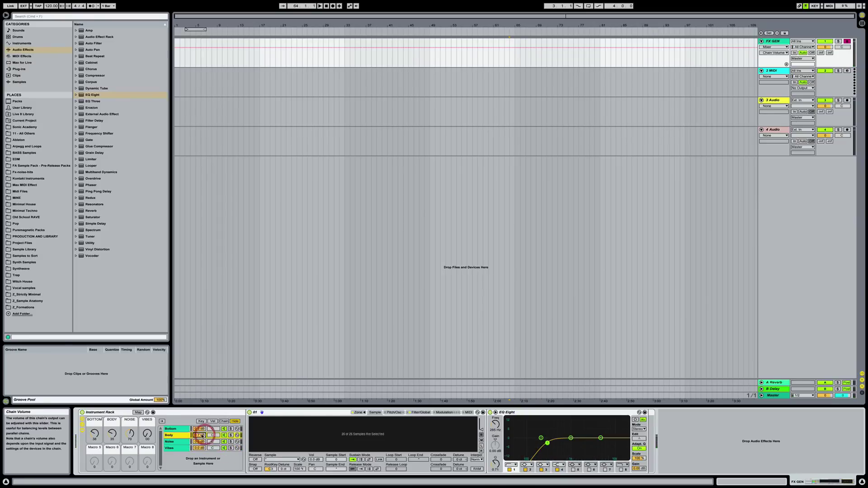
key(Delete)
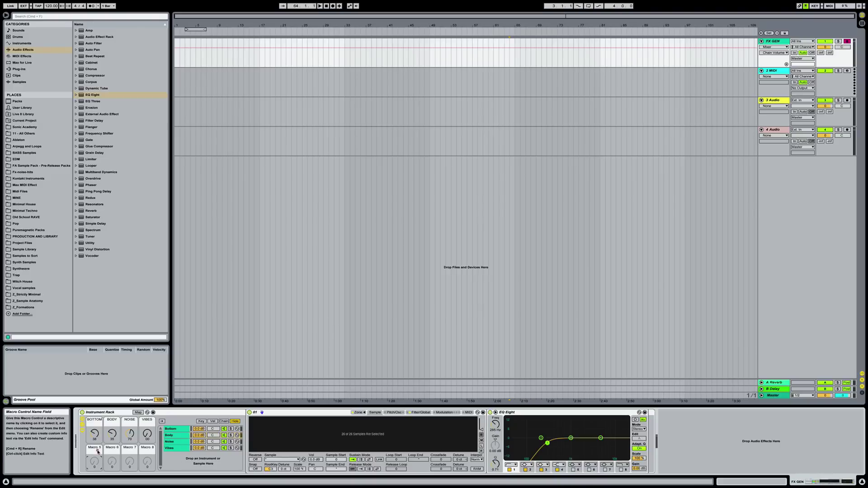
Step: Enter macro mapping and map the Bottom and Body chain volumes to Macro 5 and Macro 6
click(138, 412)
click(96, 450)
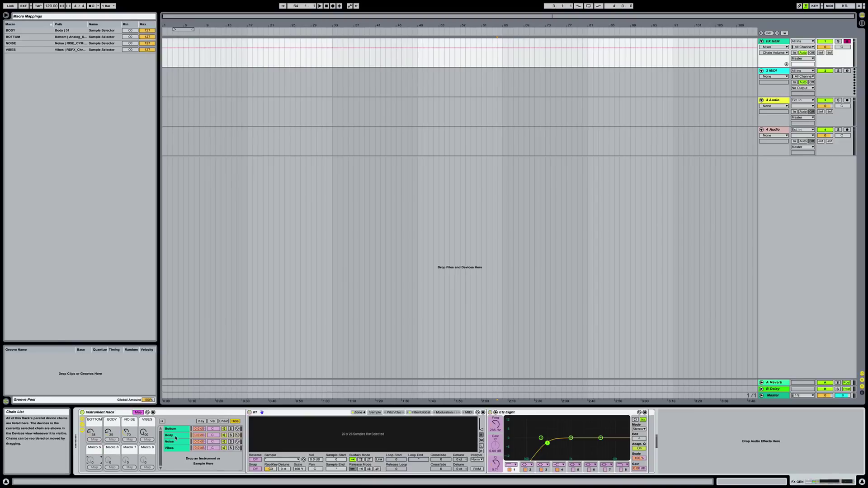
click(197, 432)
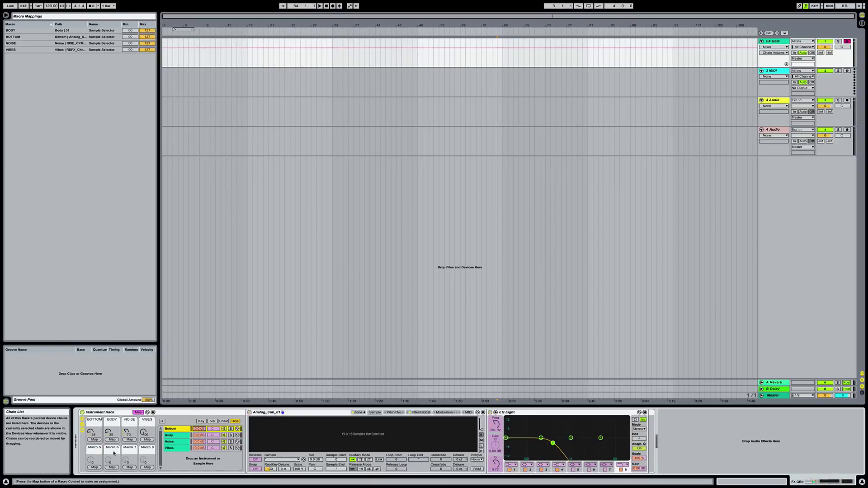
click(94, 467)
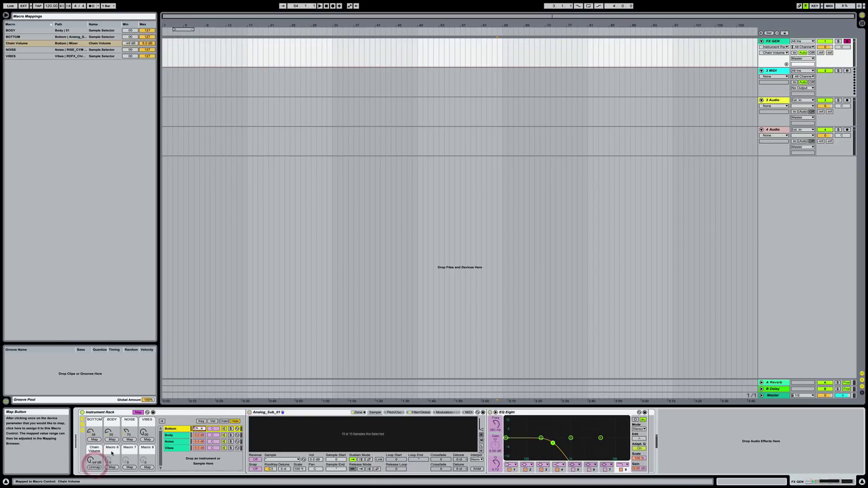
click(199, 435)
click(112, 467)
Step: Map the Noise and Vibes chain volumes to Macro 7 and Macro 8, and leave macro mapping
click(199, 441)
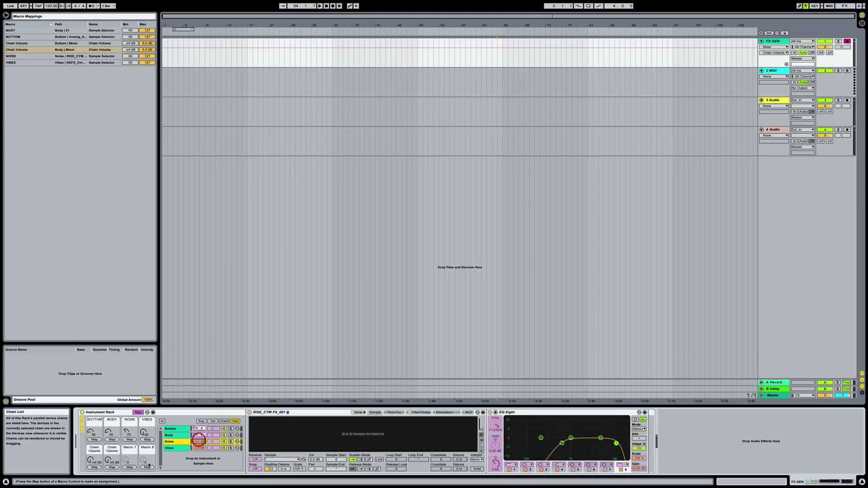
click(131, 468)
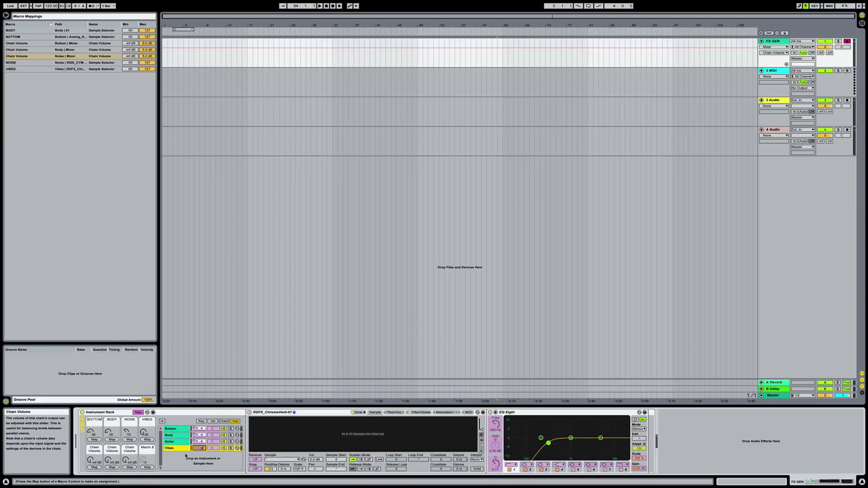
click(199, 448)
click(147, 467)
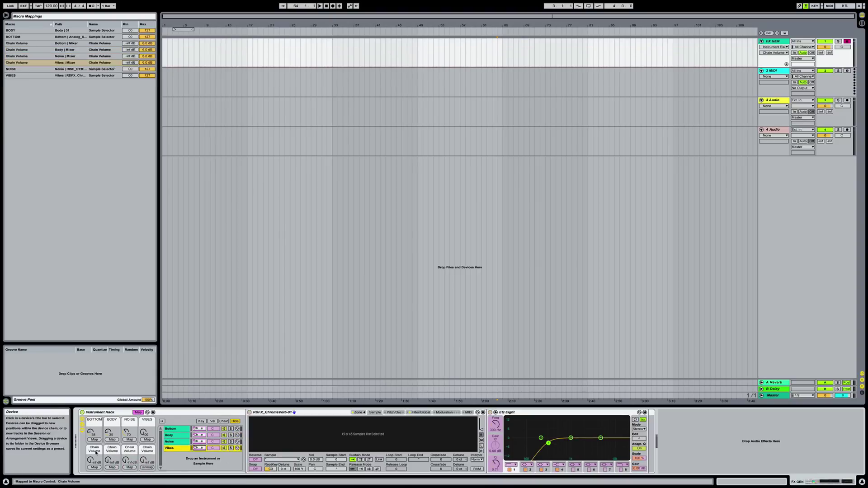
click(137, 412)
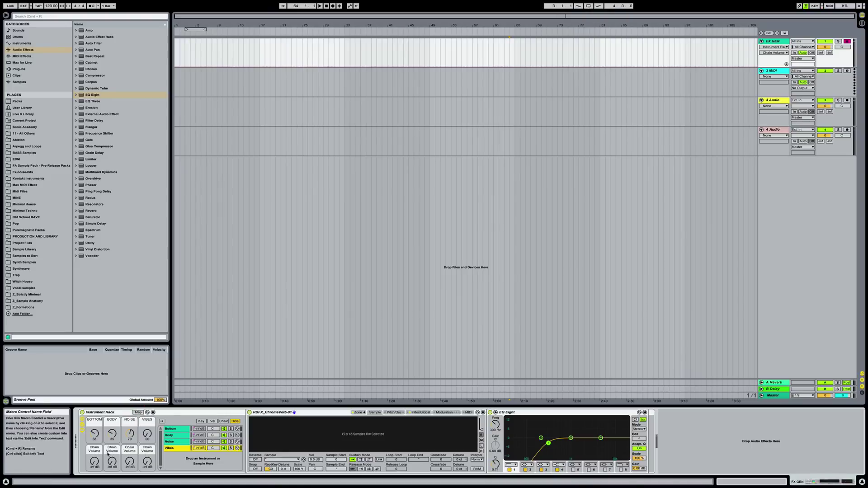
click(98, 451)
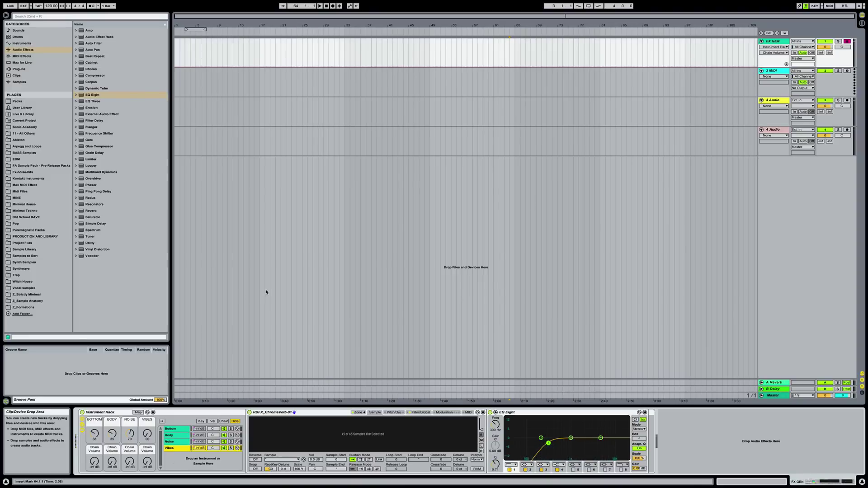
Step: Set the Bottom, Body, Noise and Vibes chain volume macros to 0.0 dB
drag(94, 462, 94, 446)
double_click(113, 463)
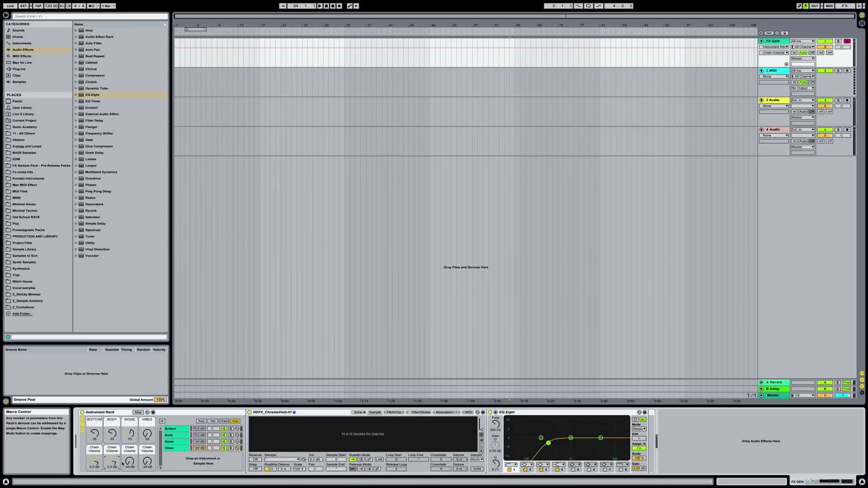
double_click(130, 463)
double_click(147, 463)
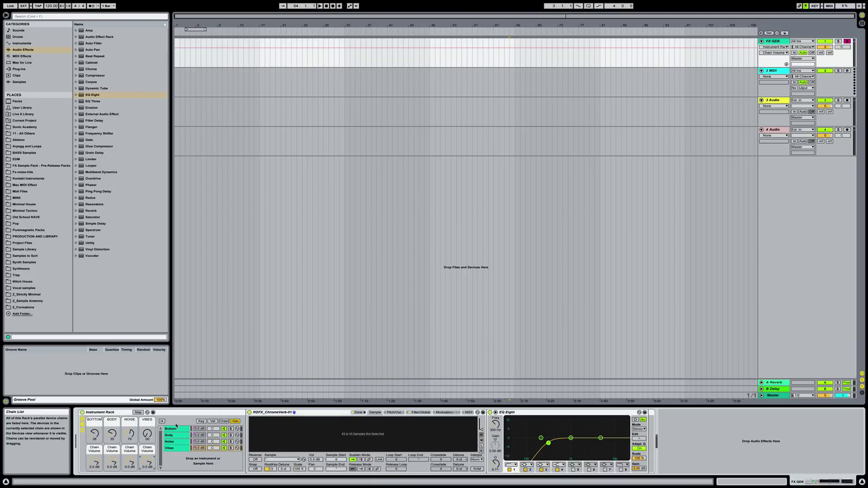
Step: Audition different sample combinations with the four sample macros, including Bottom at 71, Body at 121 and Vibes at 98
mouse_move(147, 434)
mouse_down()
mouse_move(147, 417)
mouse_move(147, 429)
mouse_up()
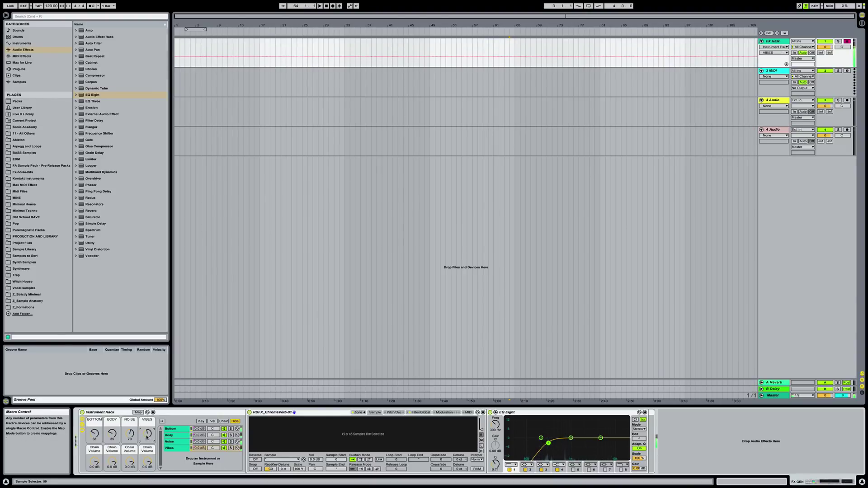
click(112, 434)
drag(113, 435, 112, 421)
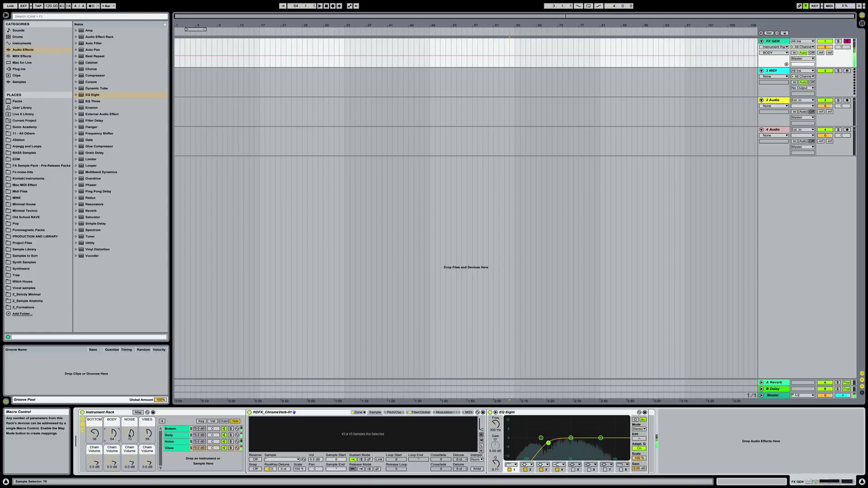
click(129, 437)
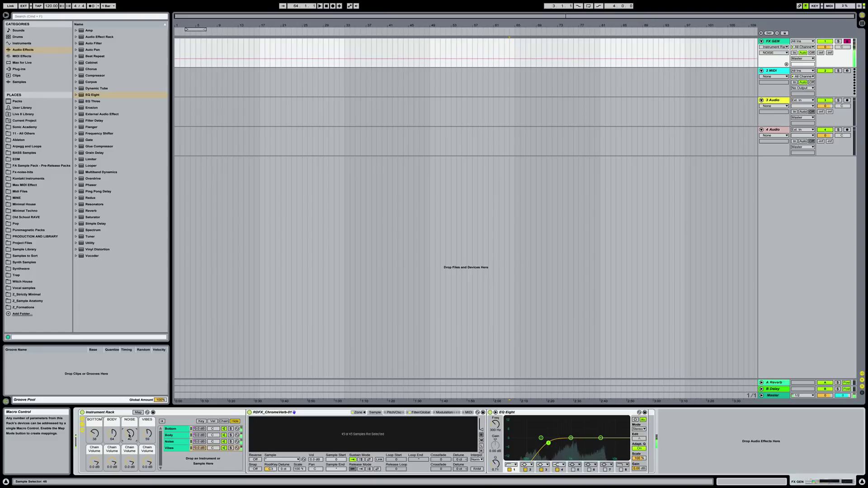
drag(94, 435, 95, 425)
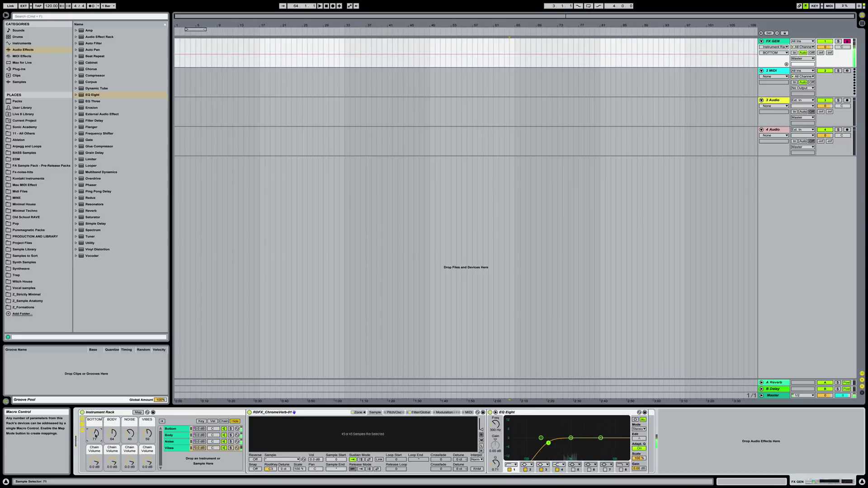
drag(148, 435, 148, 423)
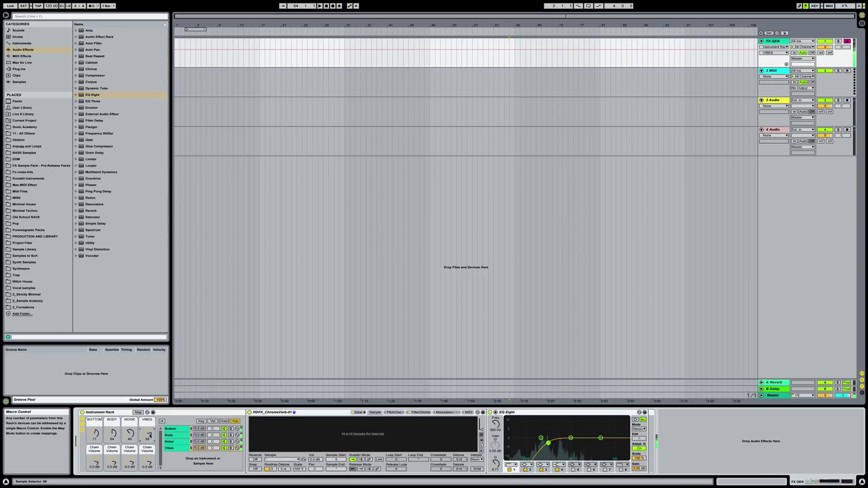
drag(113, 434, 114, 424)
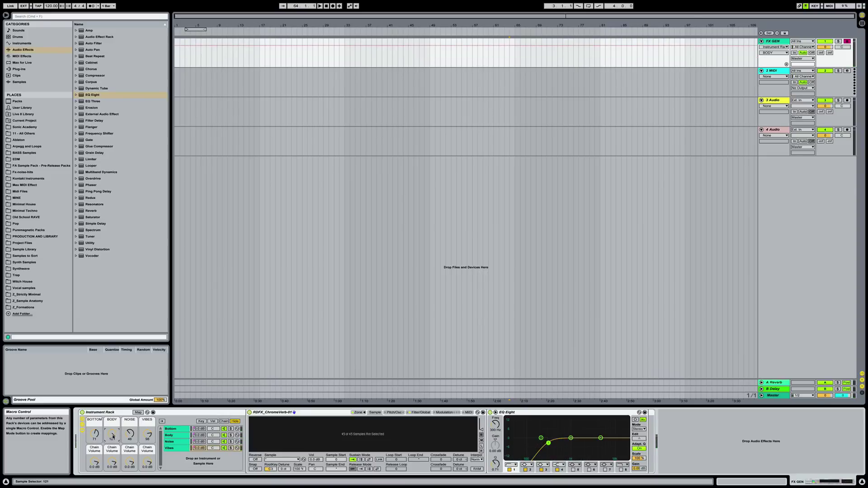
Step: Add a Compressor after the Instrument Rack and load its Just a tickle preset
click(101, 69)
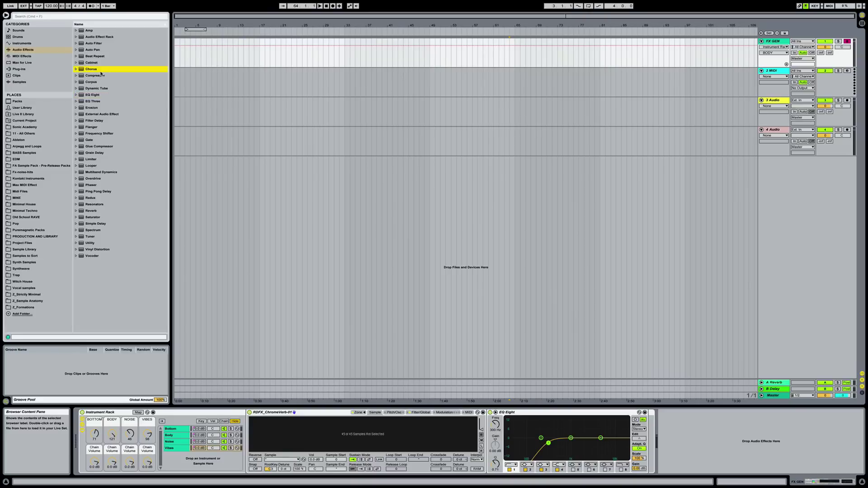
click(95, 75)
drag(90, 75, 663, 434)
key(q)
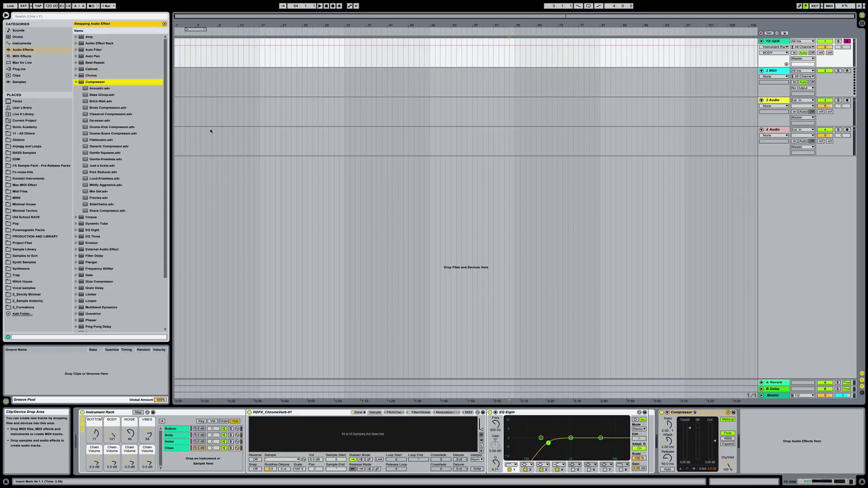
click(103, 166)
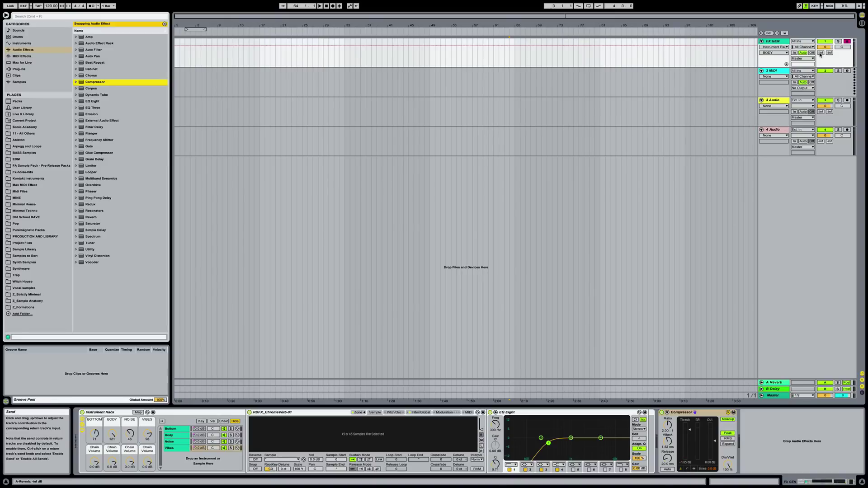
Step: Set the FX GEN track's A-Reverb send to about -6 dB and audition new samples, with the Vibes macro at 40
drag(820, 55, 821, 51)
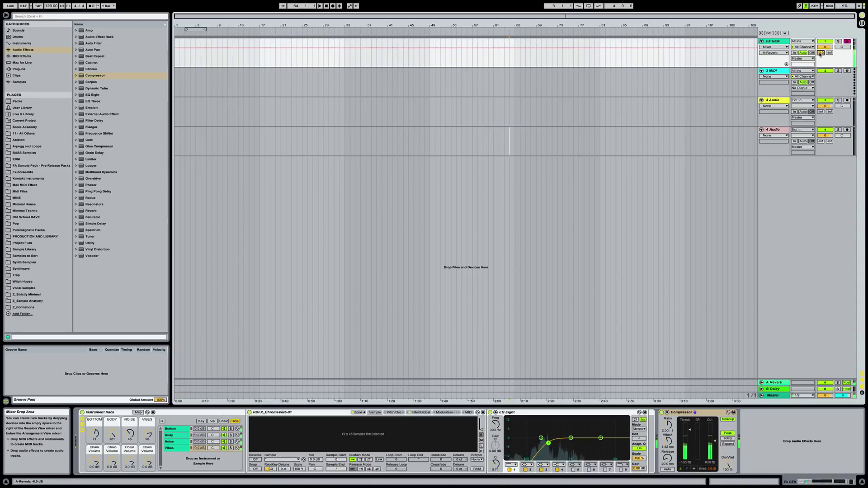
drag(147, 434, 147, 472)
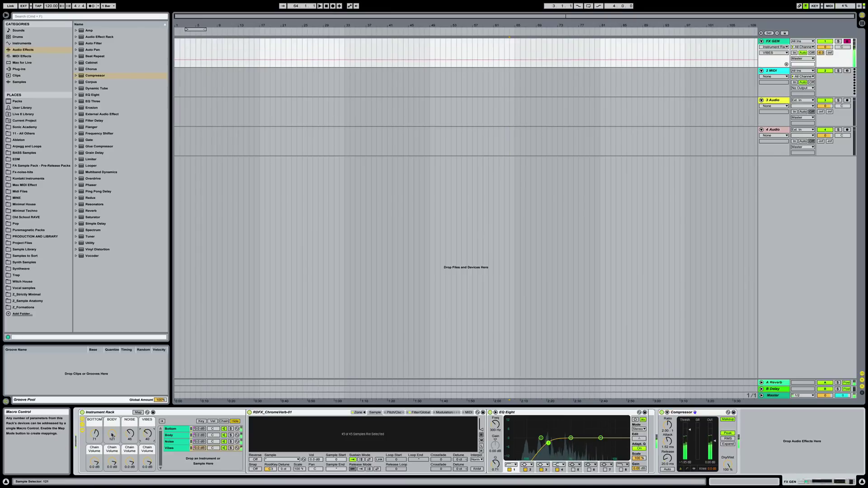
drag(112, 435, 130, 428)
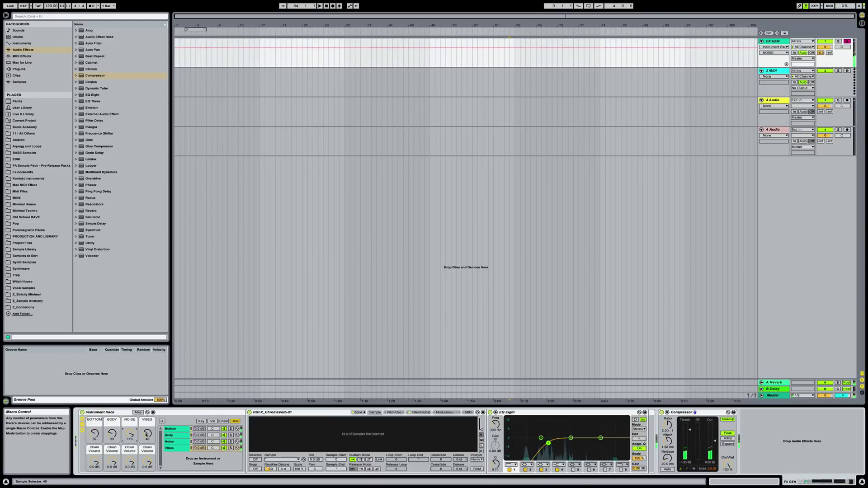